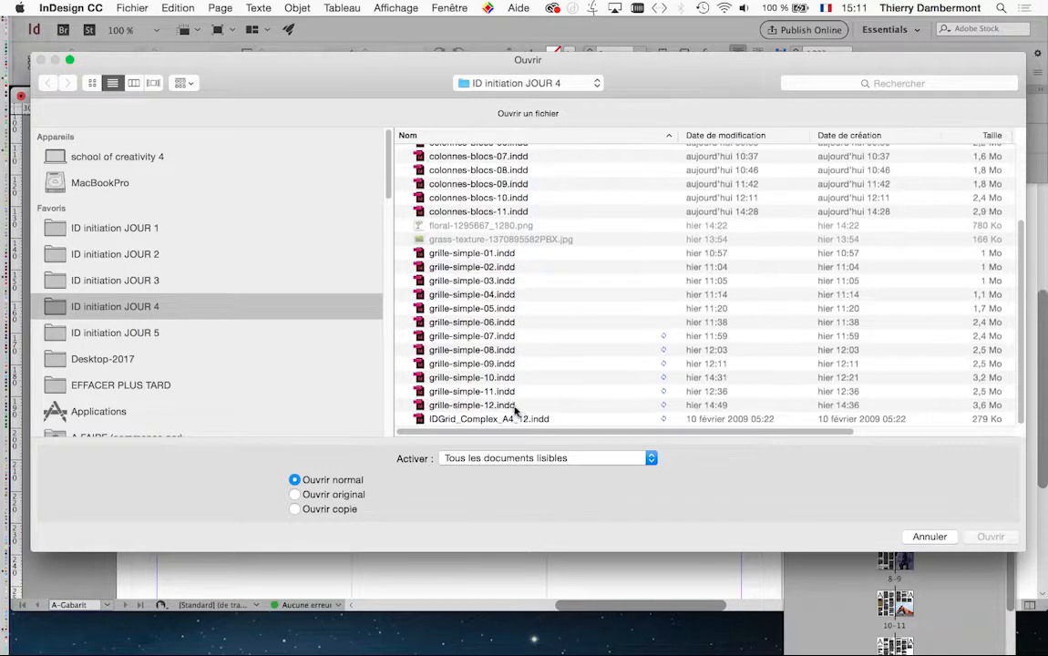
left_click(512, 404)
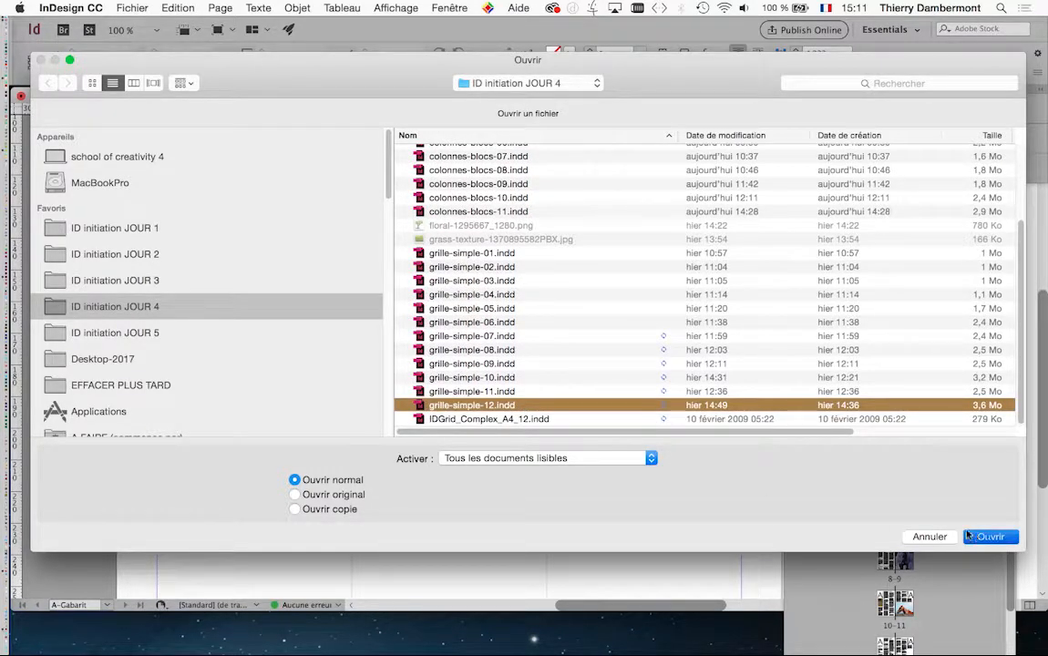
key("Return")
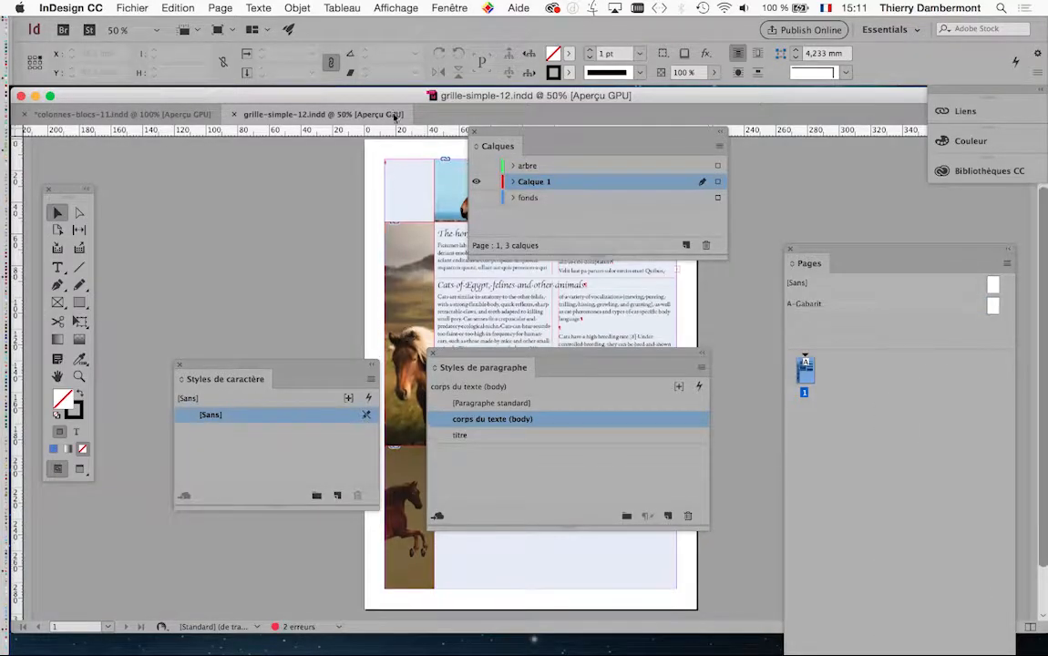
left_click(205, 109)
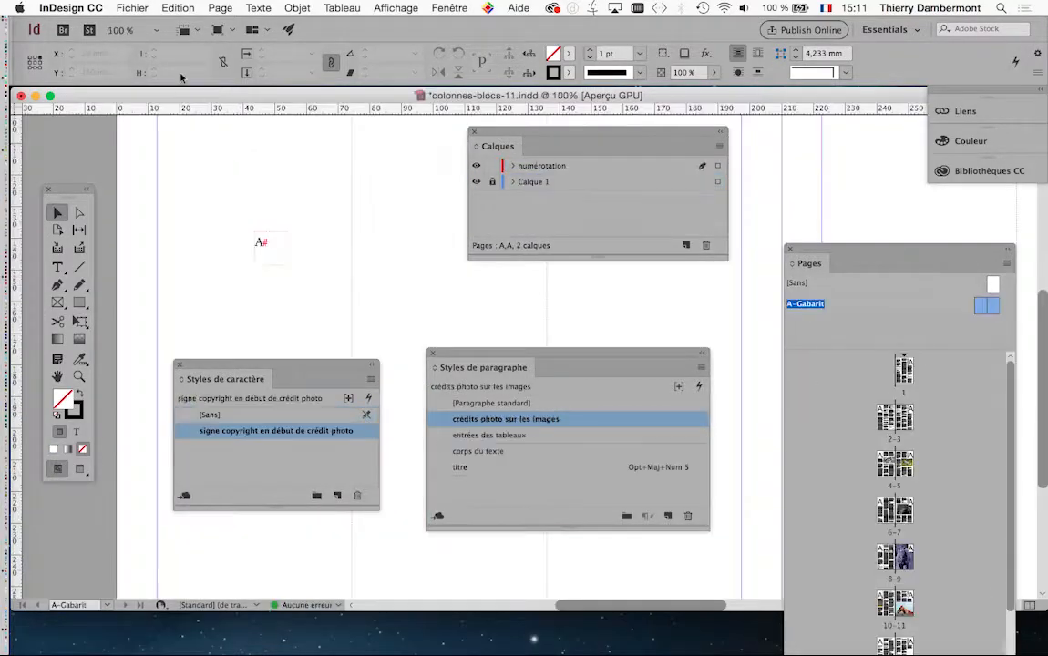
Step: Open effets-speciaux-04.indd from the ID initiation JOUR 3 folder
left_click(132, 7)
left_click(137, 37)
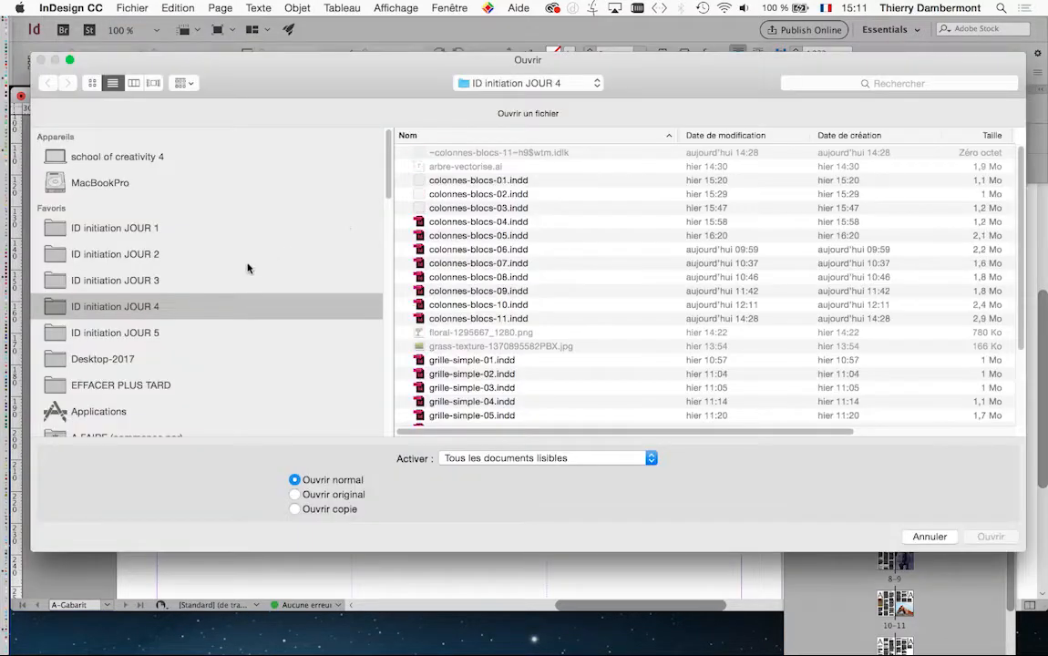
left_click(217, 281)
left_click(506, 196)
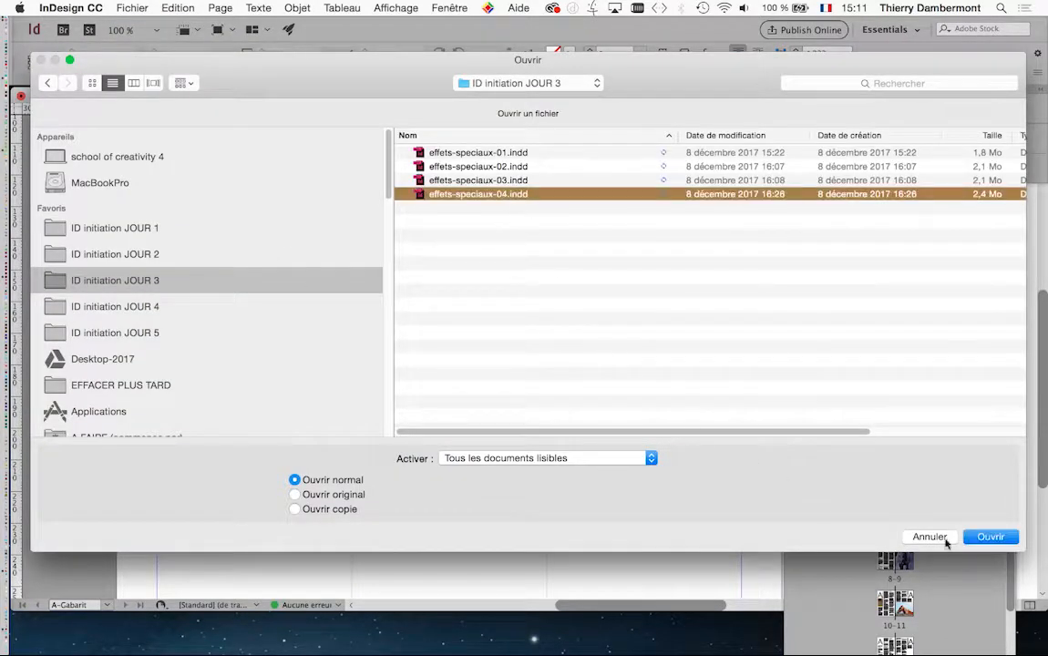
key("Return")
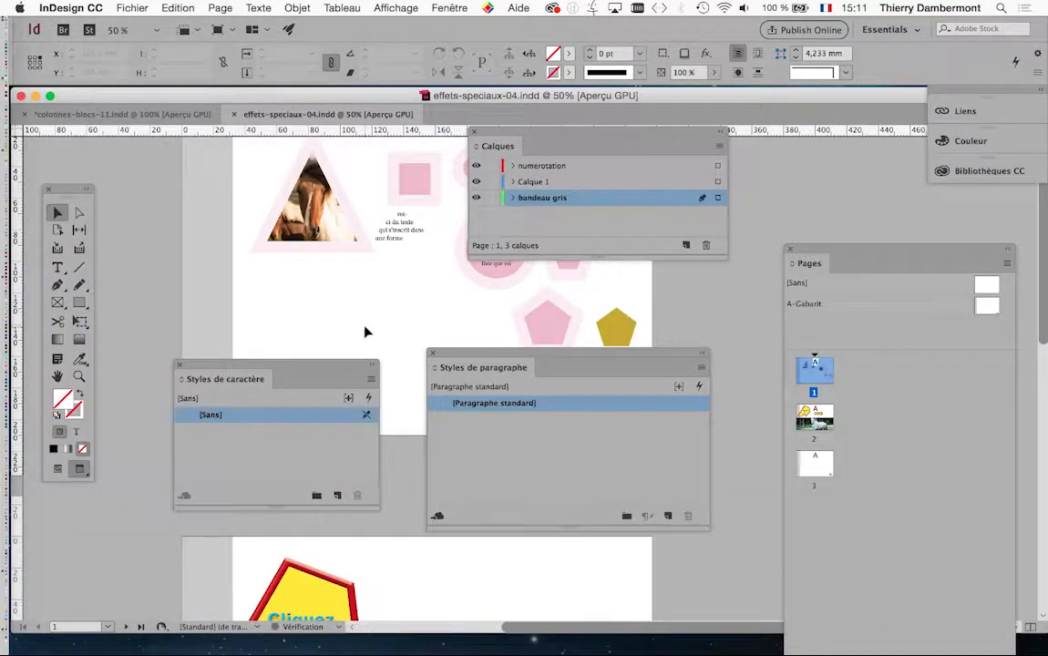
Step: Close the floating Styles de paragraphe, Calques and Styles de caractère panels
left_click(433, 353)
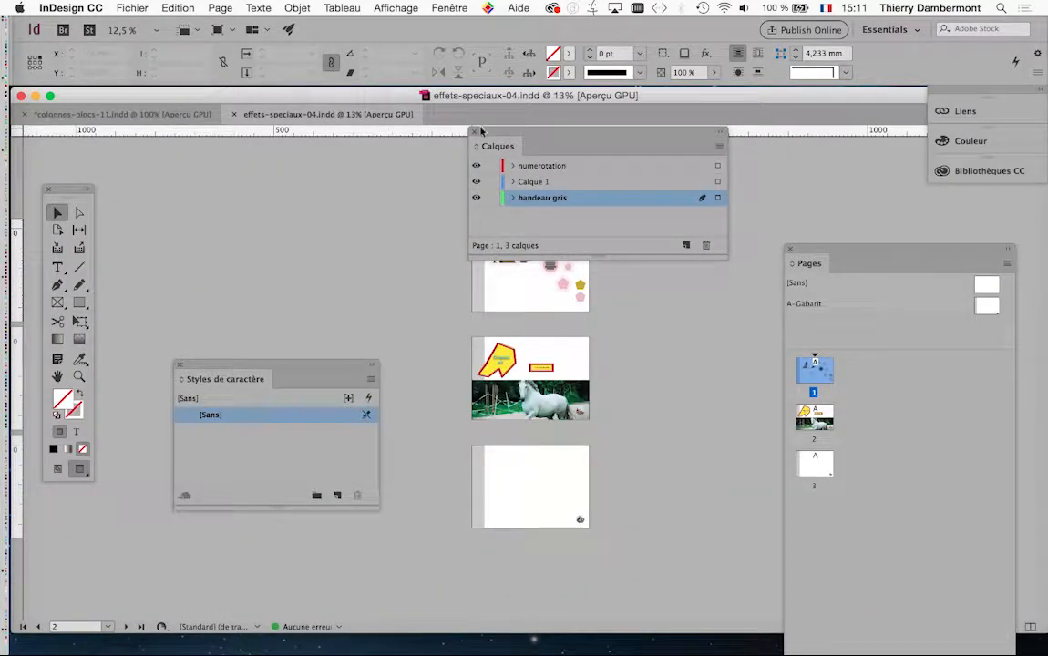
left_click_drag(482, 132, 268, 166)
left_click(268, 161)
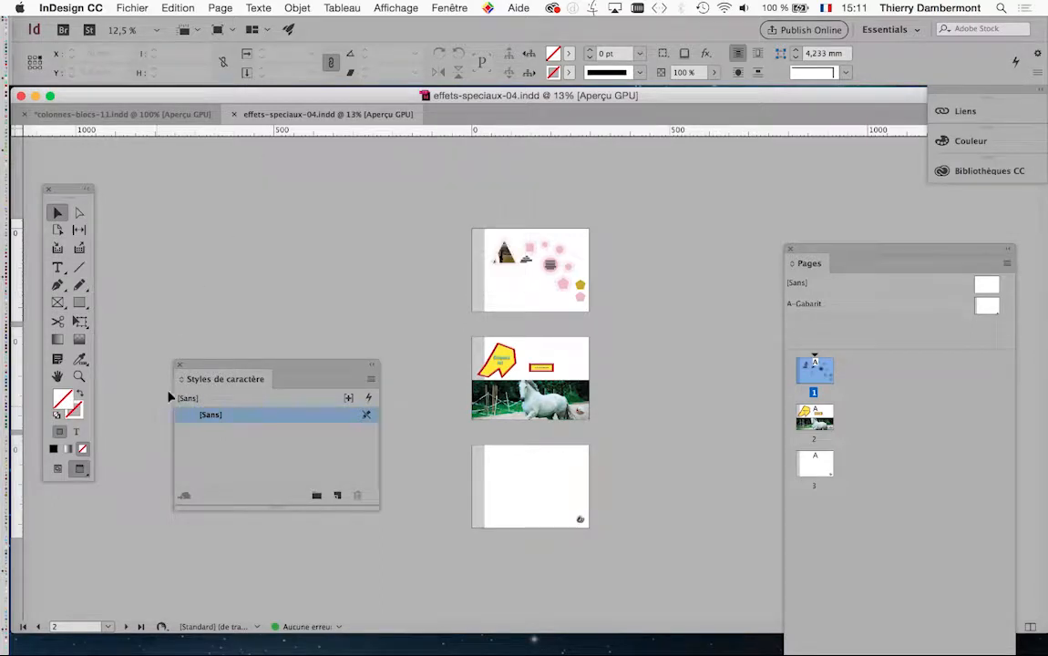
left_click(179, 363)
Step: Display the A-Gabarit master of effets-speciaux-04.indd and select the round horse-image page-number badge in the page's lower corner to copy it
key("super+plus")
key("super+plus")
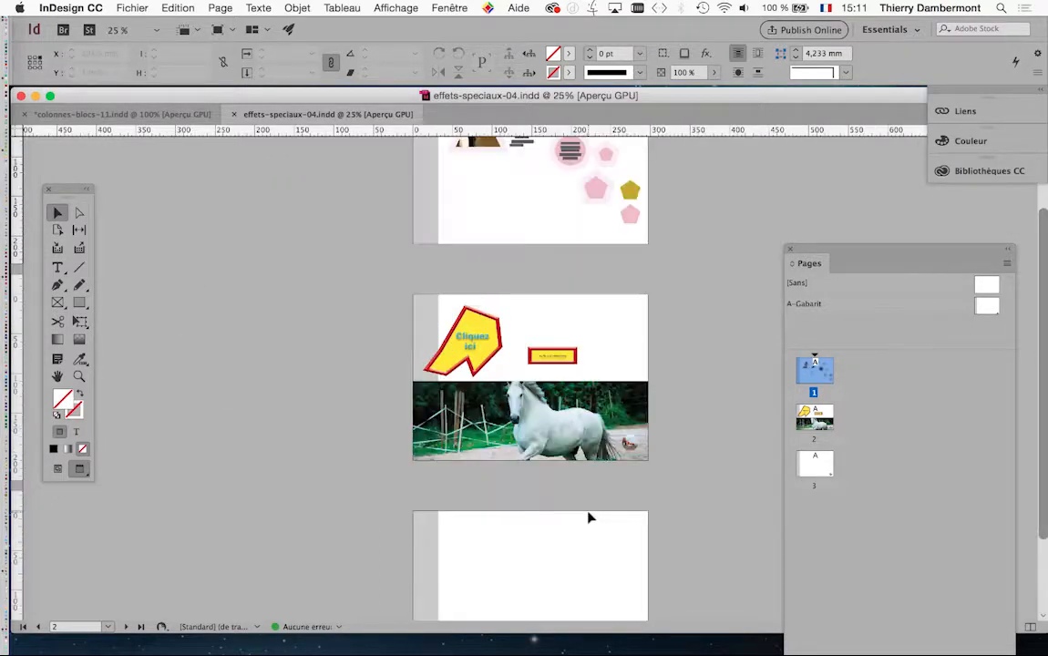
left_click_drag(674, 538, 203, 169)
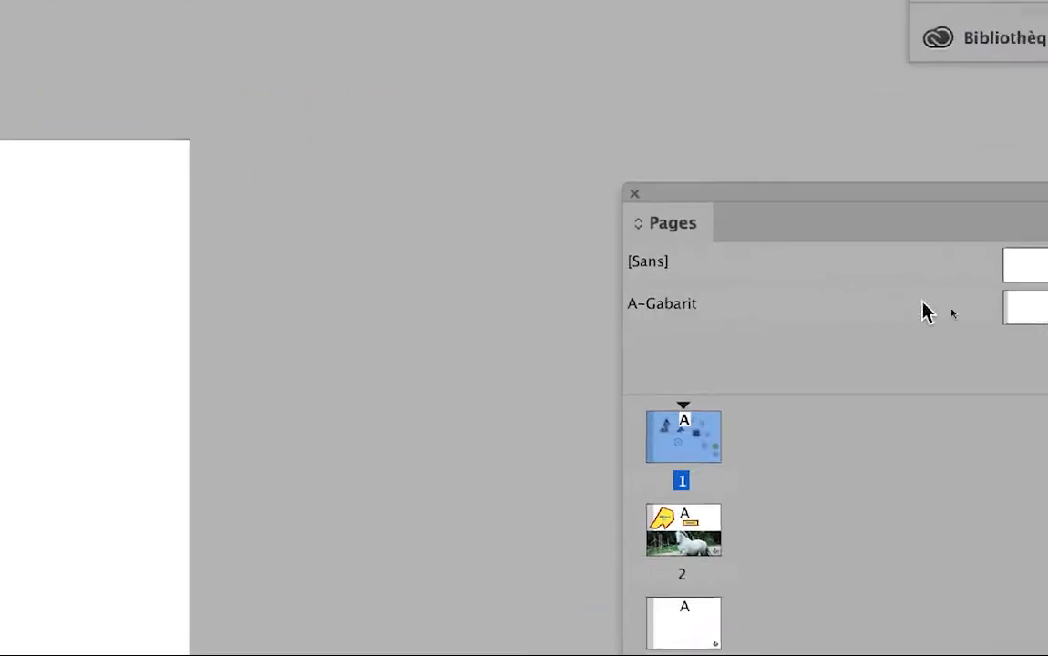
left_click(986, 308)
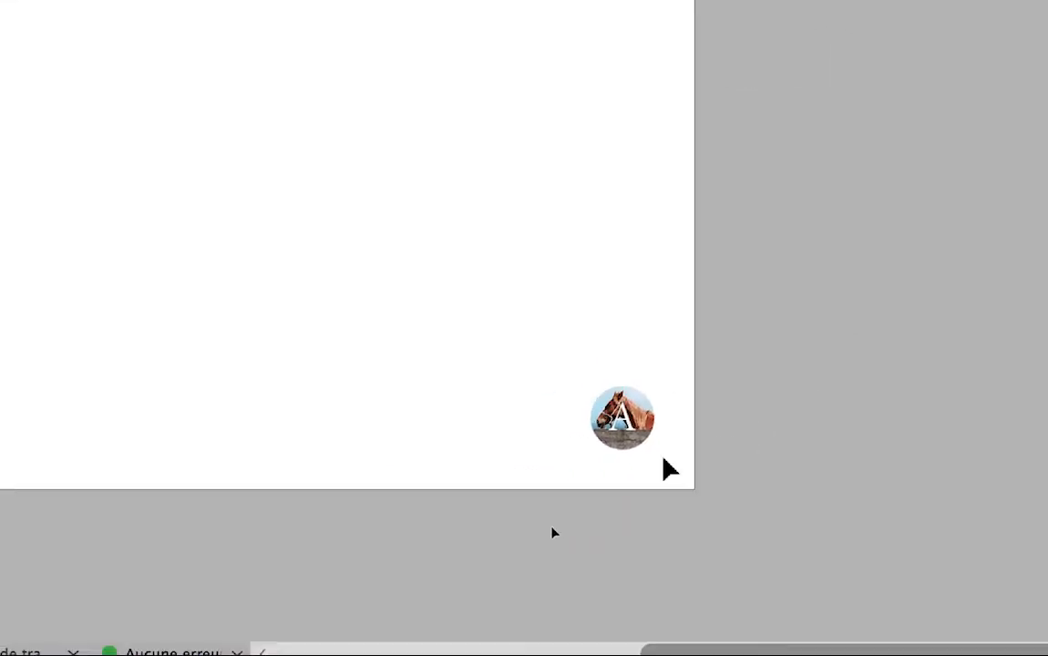
left_click(635, 431)
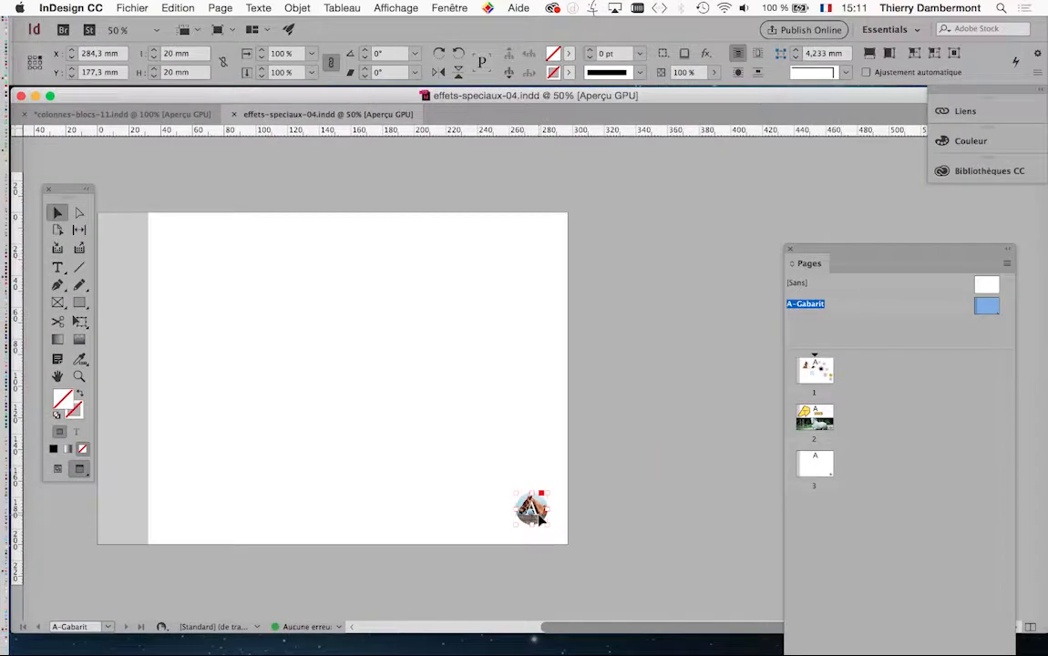
Step: Paste the page-number badge onto the A-Gabarit master of colonnes-blocs-11.indd and place it in the lower outer corner of the left-hand page
left_click(130, 114)
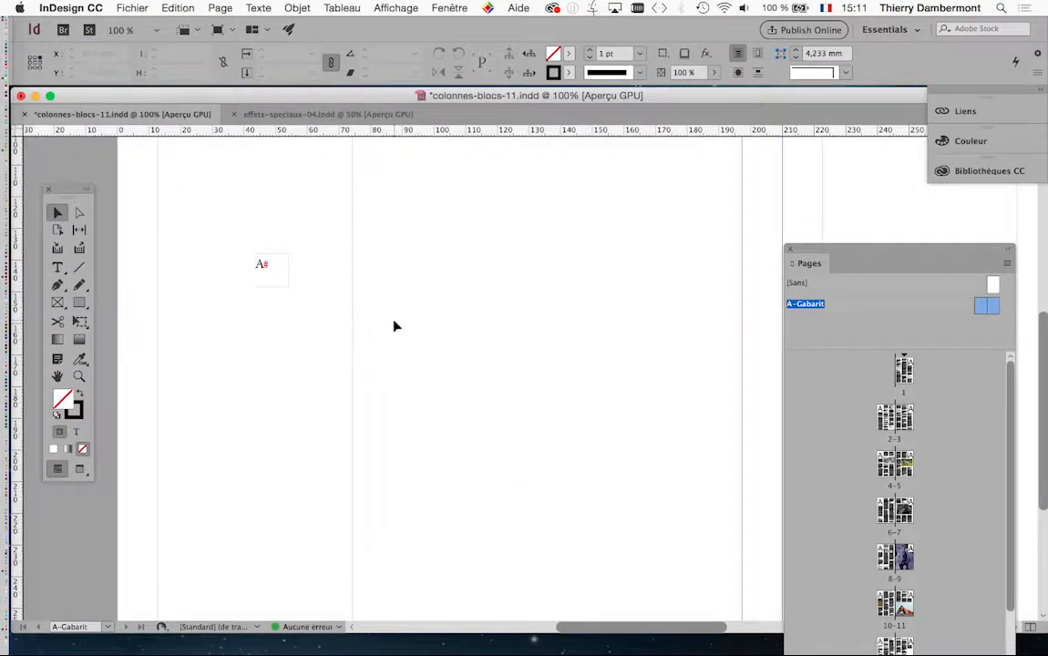
key("super+minus")
key("super+minus")
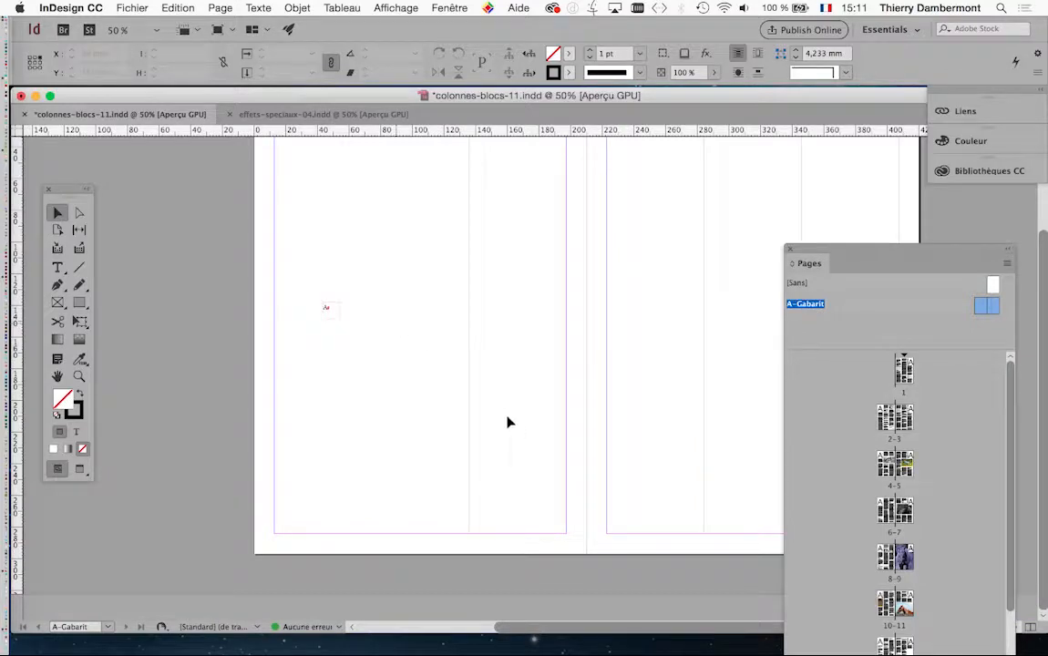
key("super+v")
left_click_drag(535, 371, 287, 524)
Step: Examine the page-number badge on spreads 4-5, 6-7 and 8-9
double_click(896, 465)
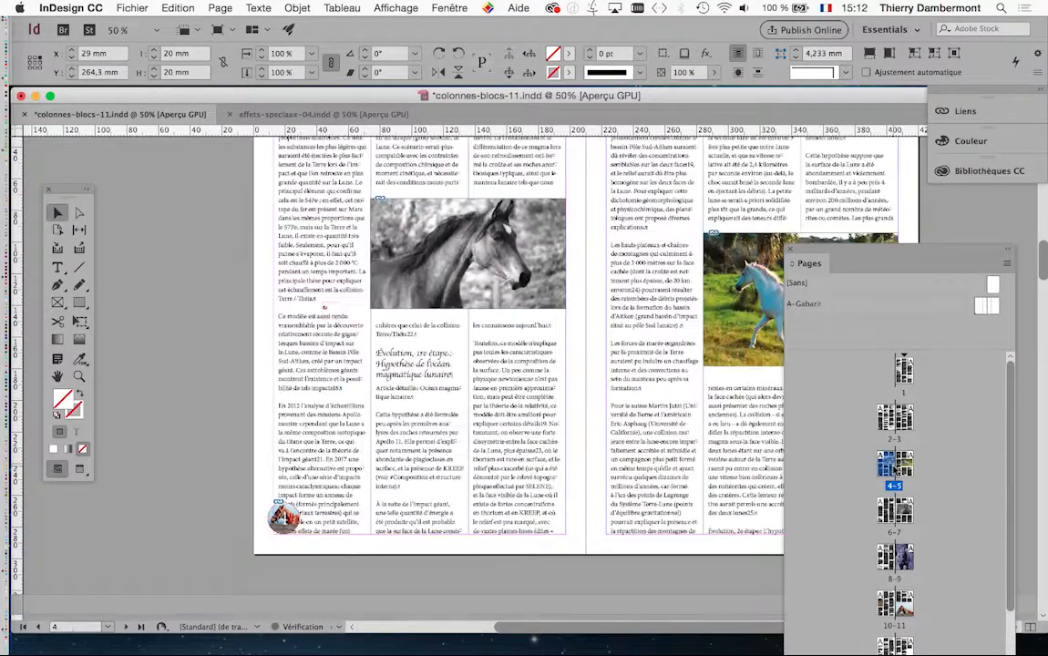
double_click(888, 512)
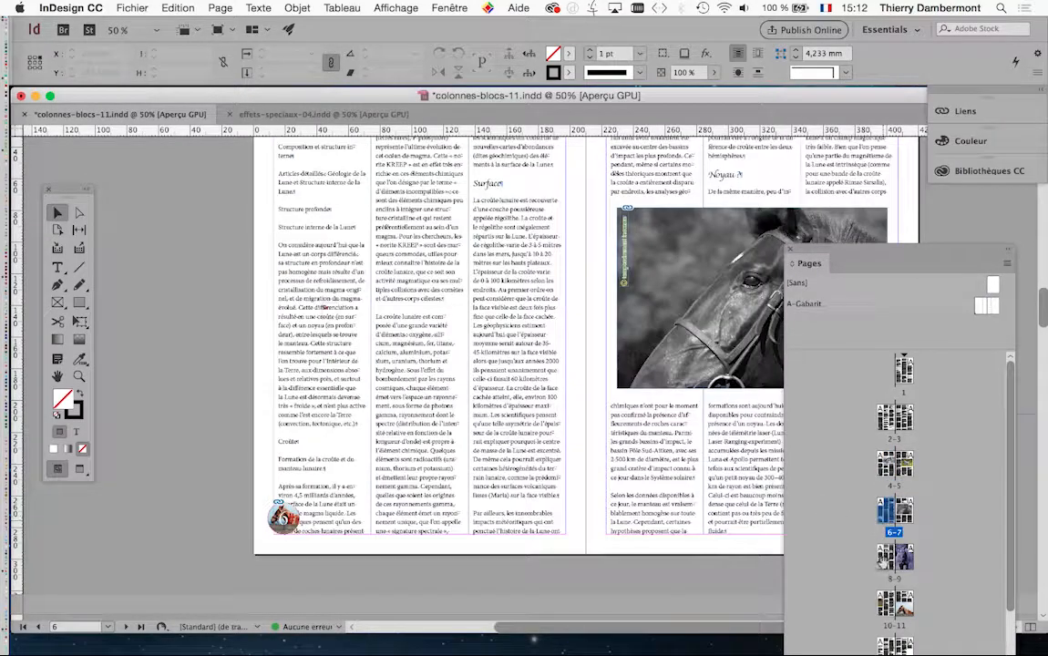
double_click(889, 558)
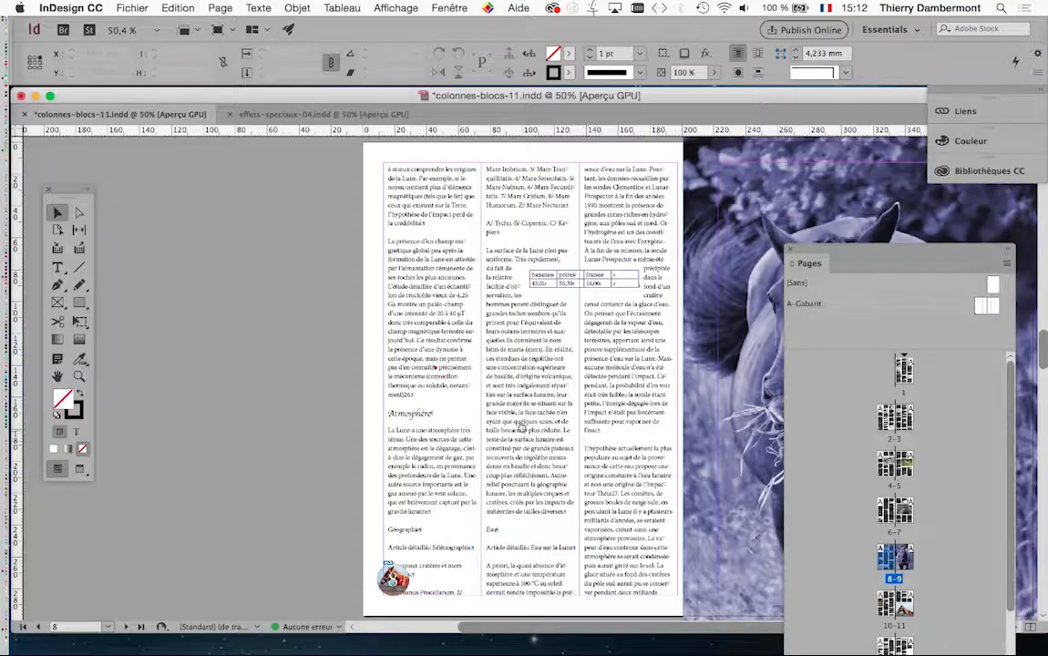
scroll(521, 426, "right", 5)
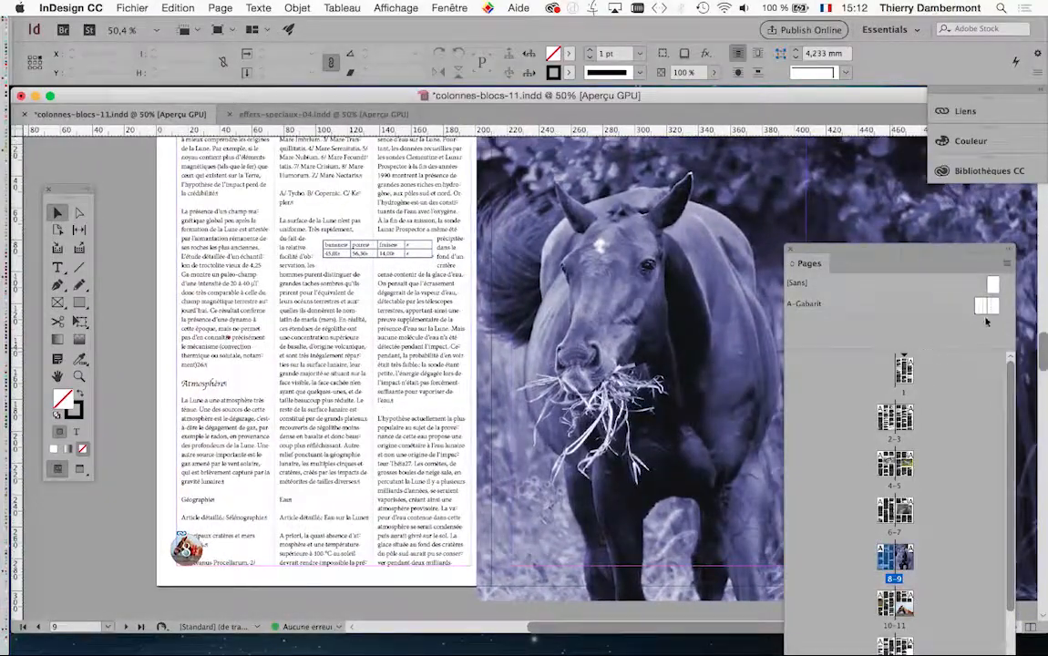
Step: Delete the pasted horse-image badge from the left-hand page of the A-Gabarit master
double_click(982, 311)
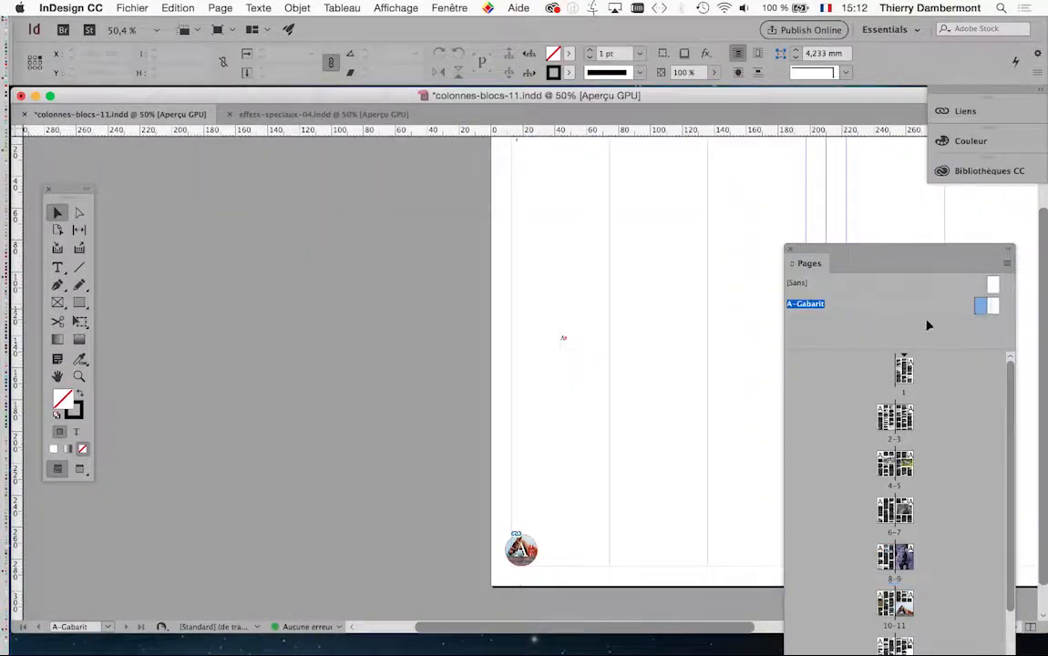
left_click_drag(572, 382, 343, 356)
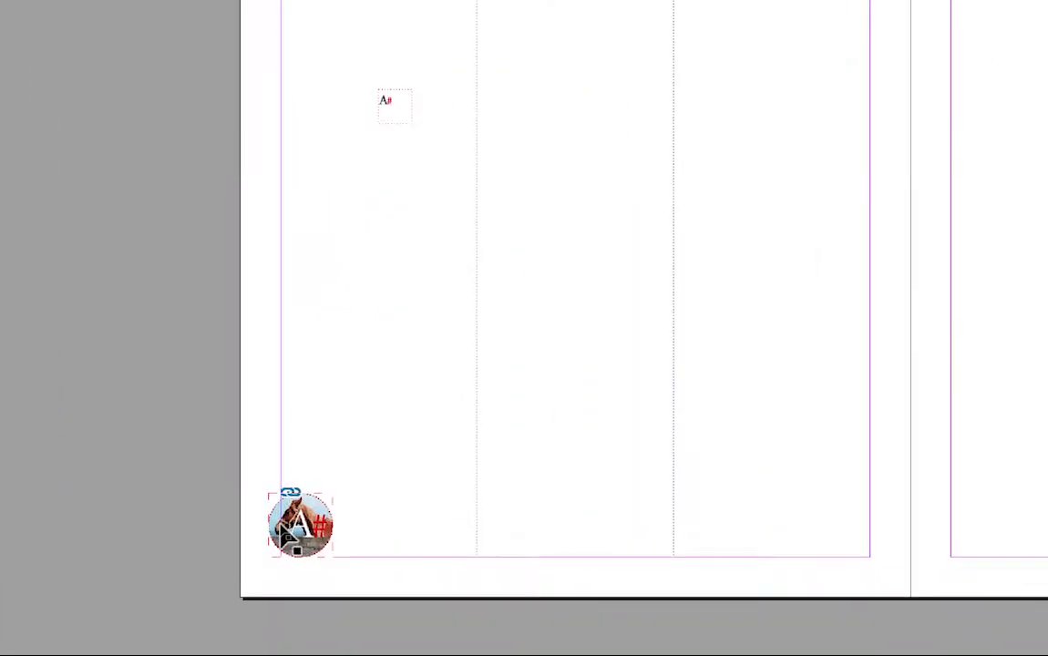
left_click(286, 524)
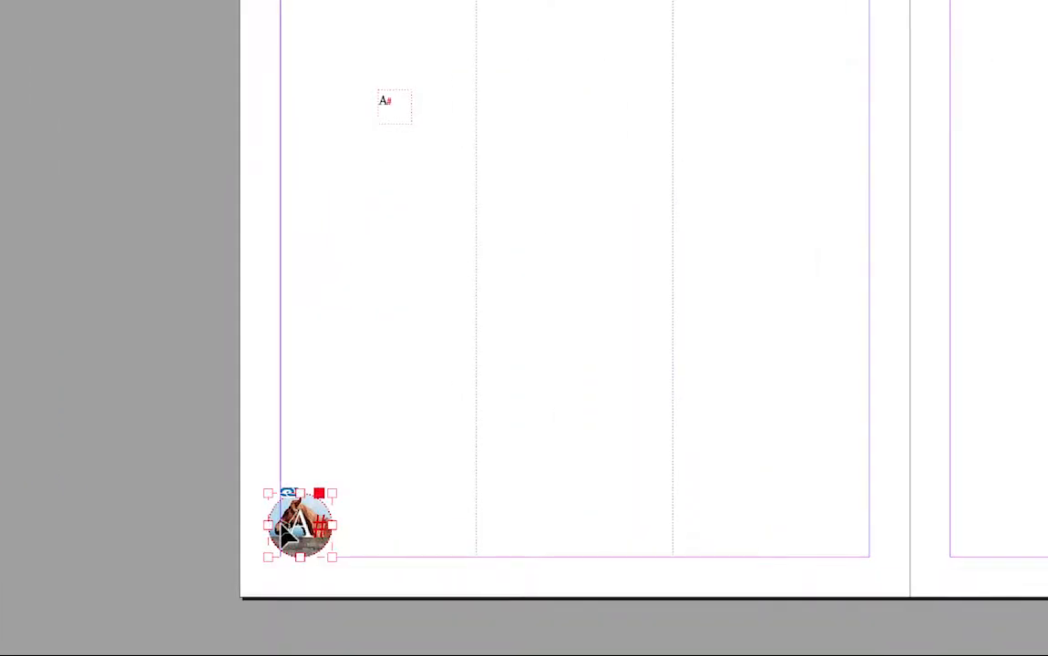
key("Delete")
Step: Move the master's small page-number text frame closer to the left-hand page's outer margin, within the first column
scroll(381, 107, "up", 3)
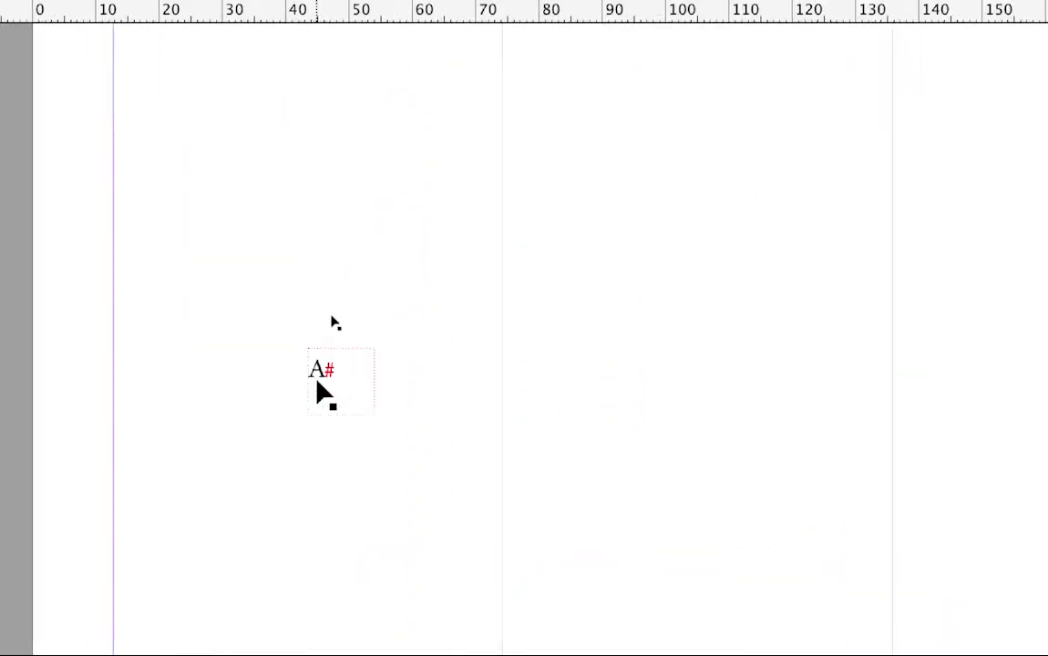
left_click(318, 383)
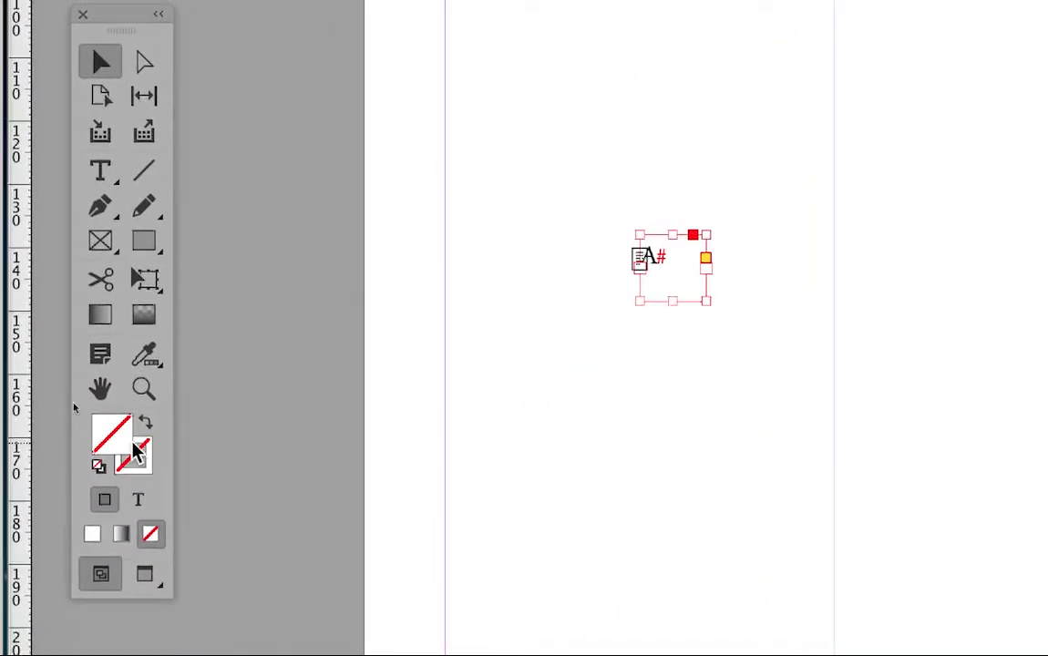
left_click_drag(665, 278, 598, 334)
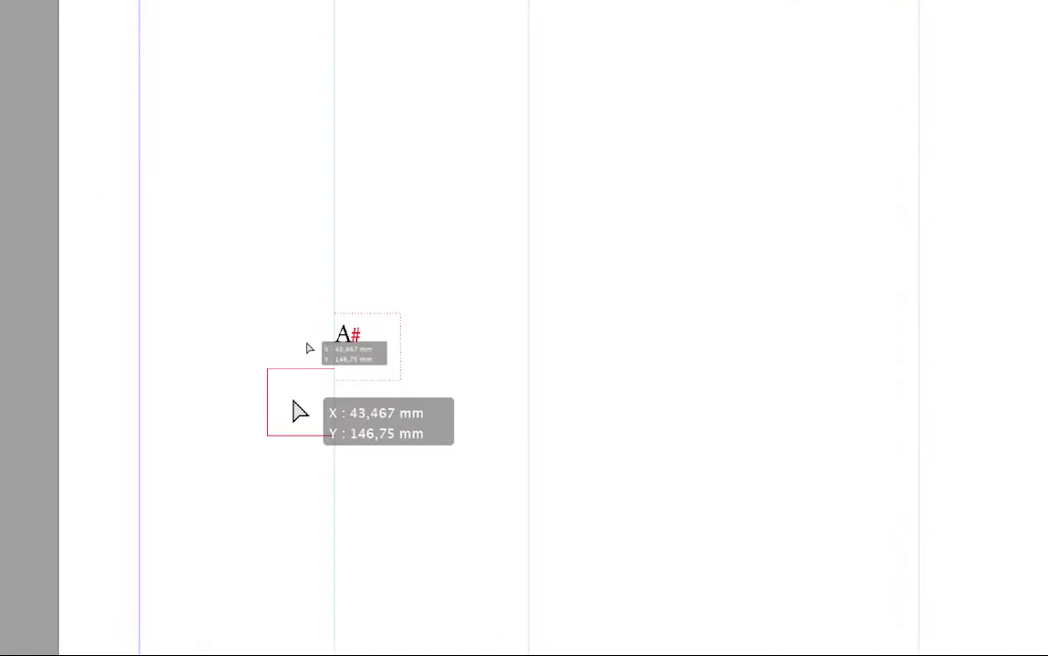
mouse_move(300, 412)
left_mouse_down()
mouse_move(259, 411)
mouse_move(292, 416)
mouse_move(291, 384)
mouse_move(289, 401)
left_mouse_up()
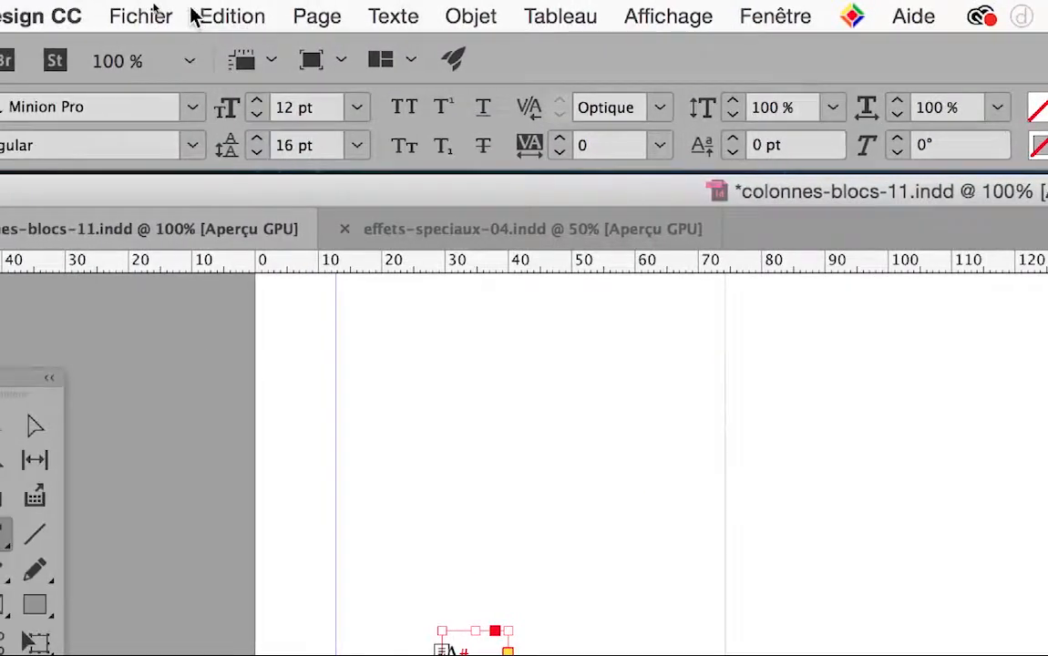
Step: Centre the page-number text horizontally using the Paragraphe alignment options
left_click(317, 16)
mouse_move(393, 16)
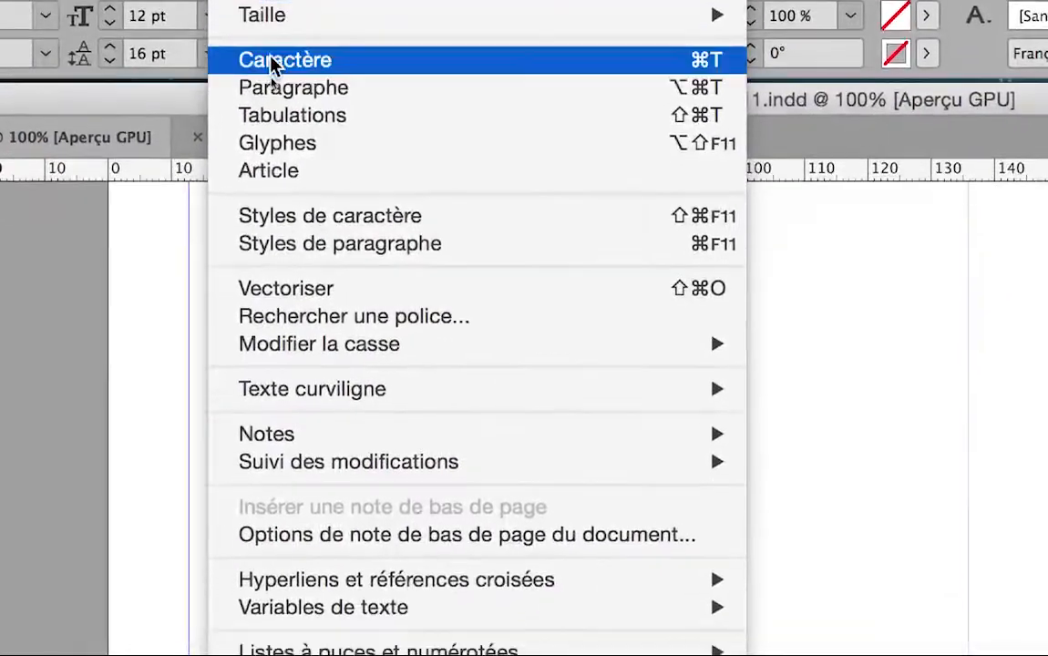
left_click(272, 64)
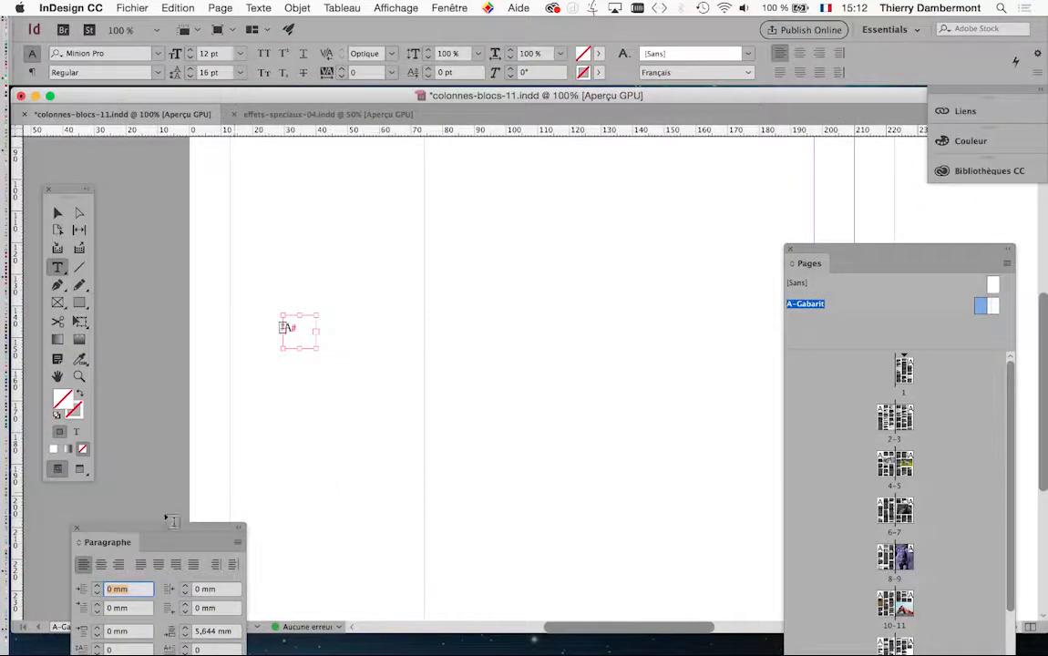
left_click_drag(172, 527, 430, 283)
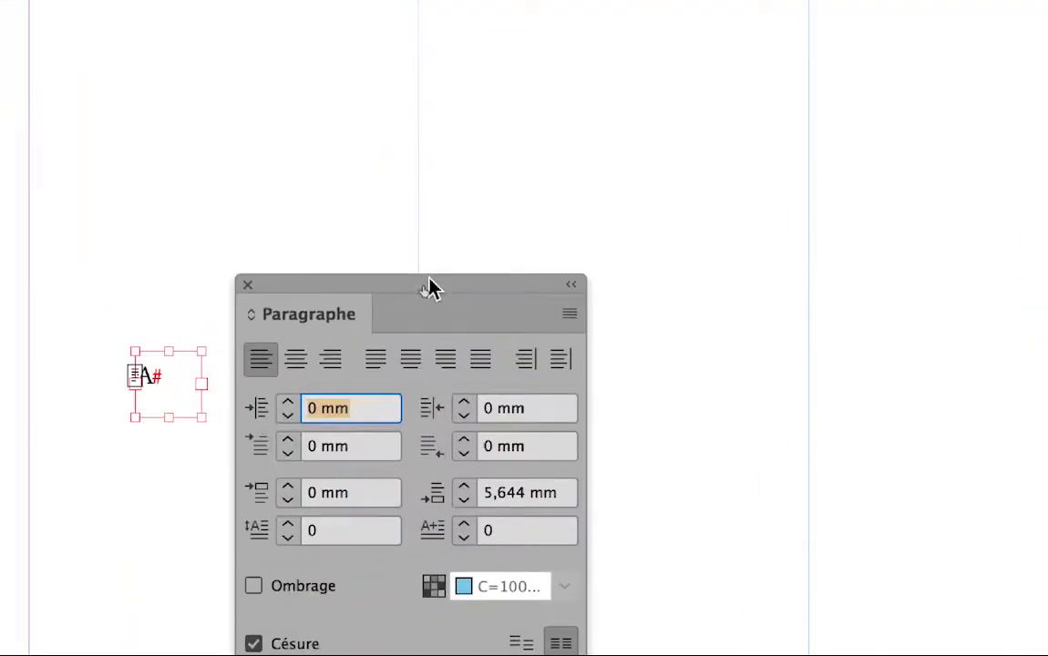
left_click(336, 337)
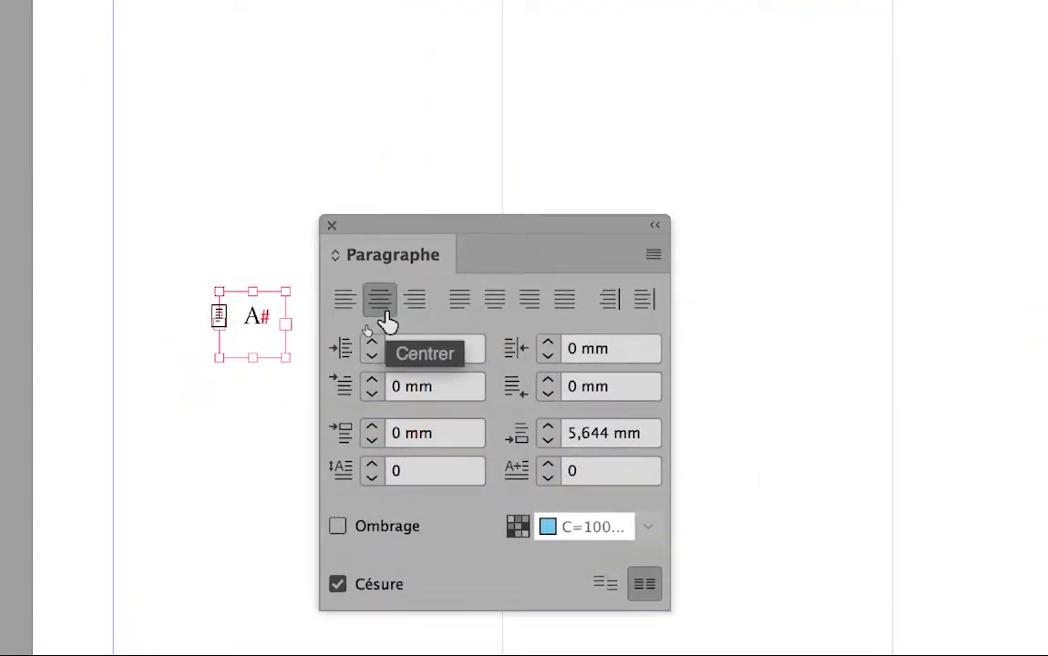
Step: Set the page-number text frame's vertical alignment to Centrer in the text frame options
key("super+b")
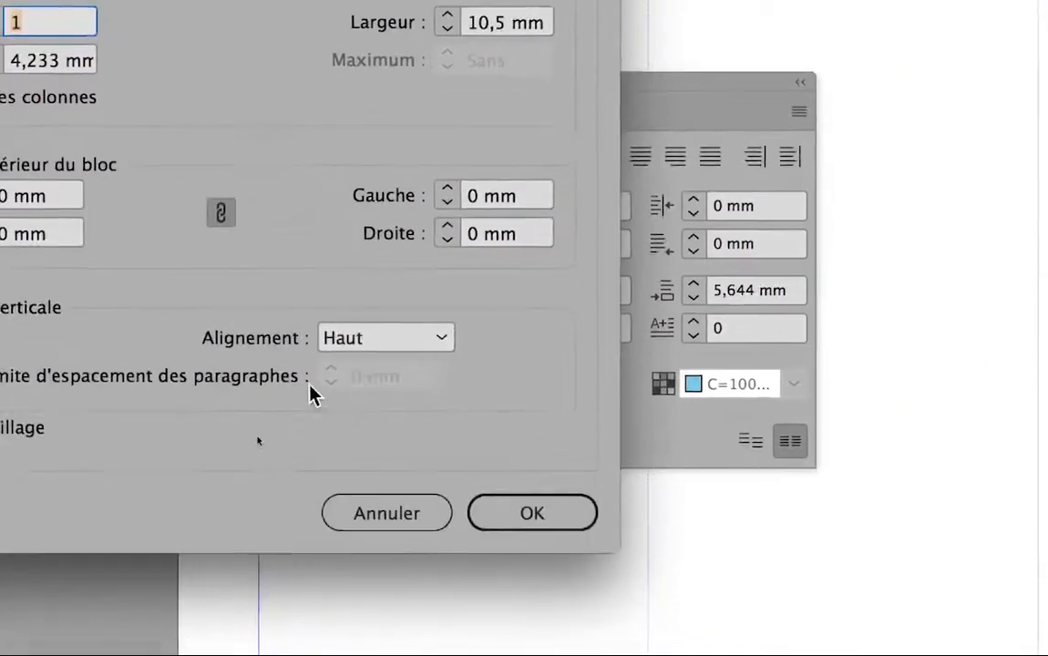
left_click(362, 343)
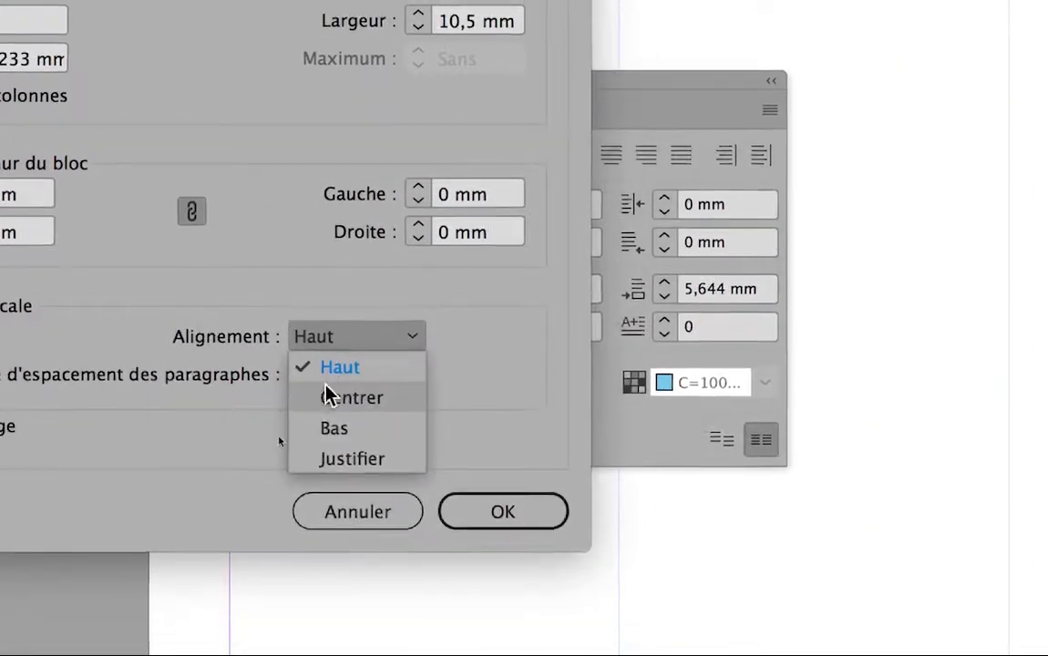
left_click(346, 399)
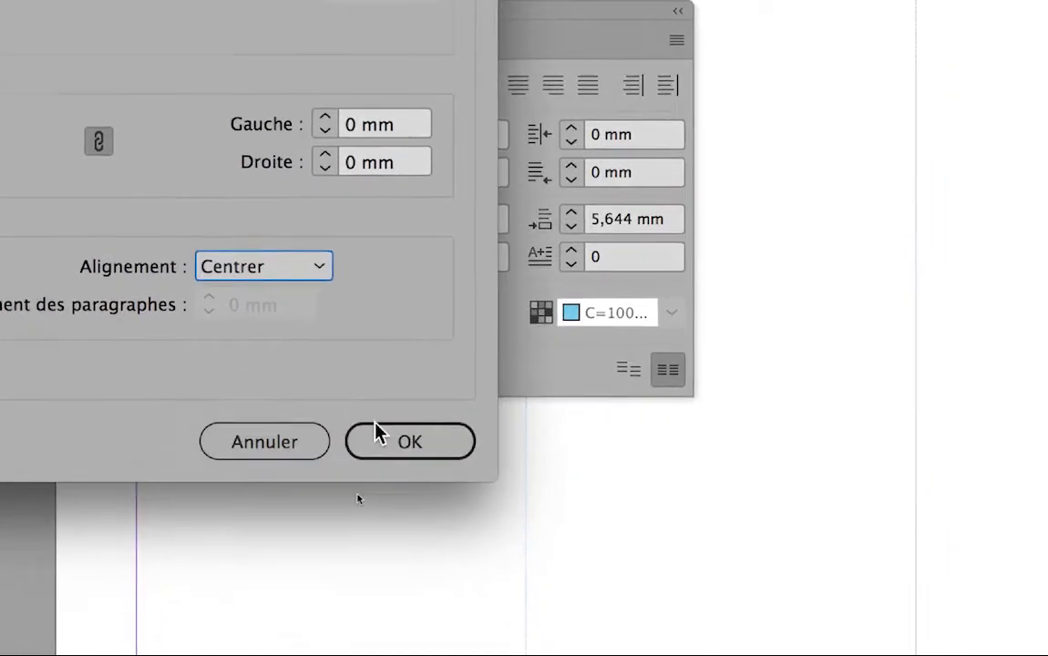
left_click(467, 501)
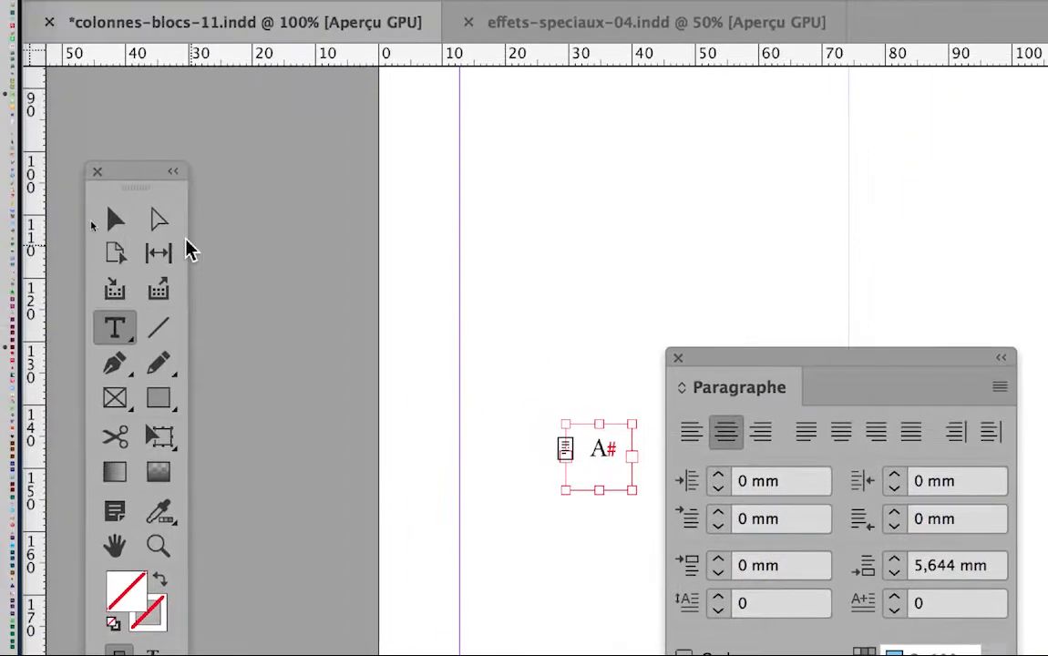
Step: Select the page-number text frame as an object and shift it slightly toward the outer margin
left_click(123, 237)
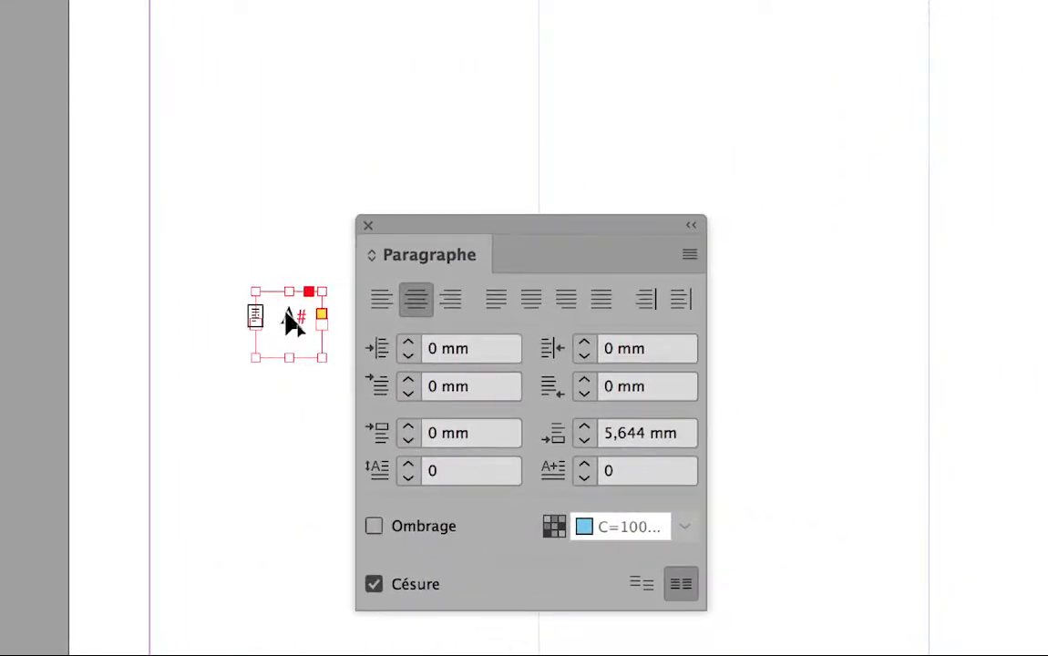
left_click_drag(599, 465, 581, 401)
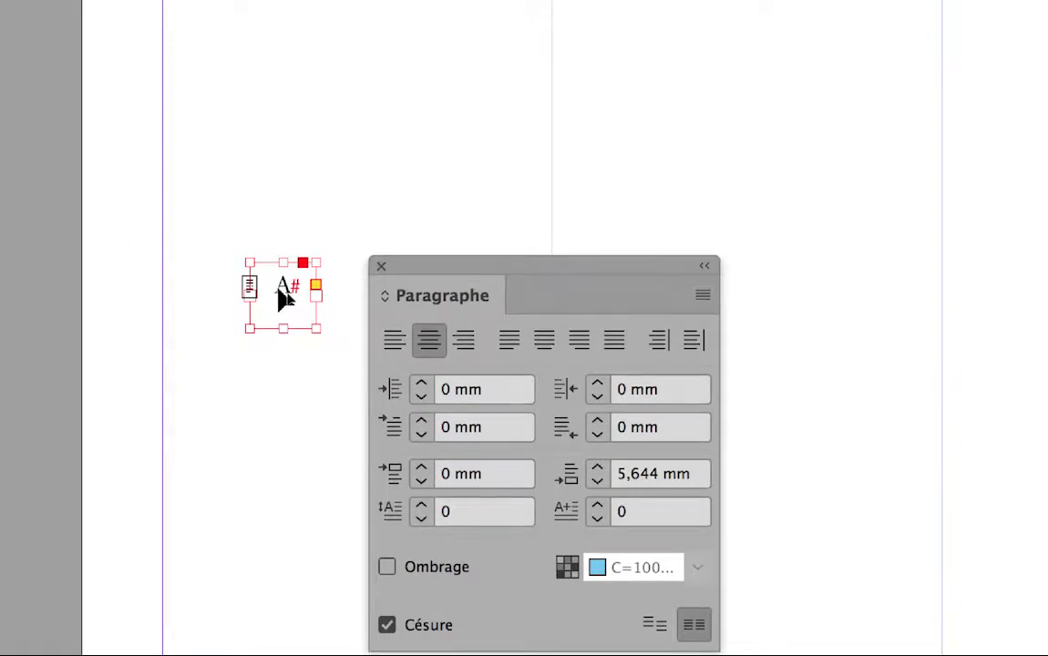
Step: Recheck the page-number frame's vertical alignment in the text frame options and shift the frame up and down to test the text's centring
key("super+b")
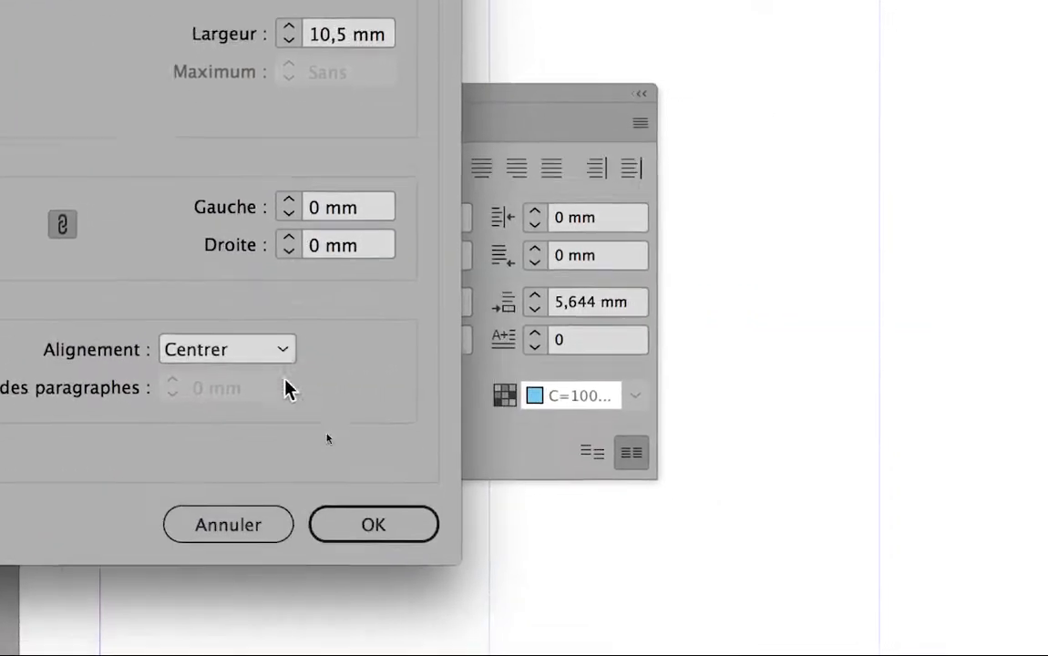
left_click(411, 547)
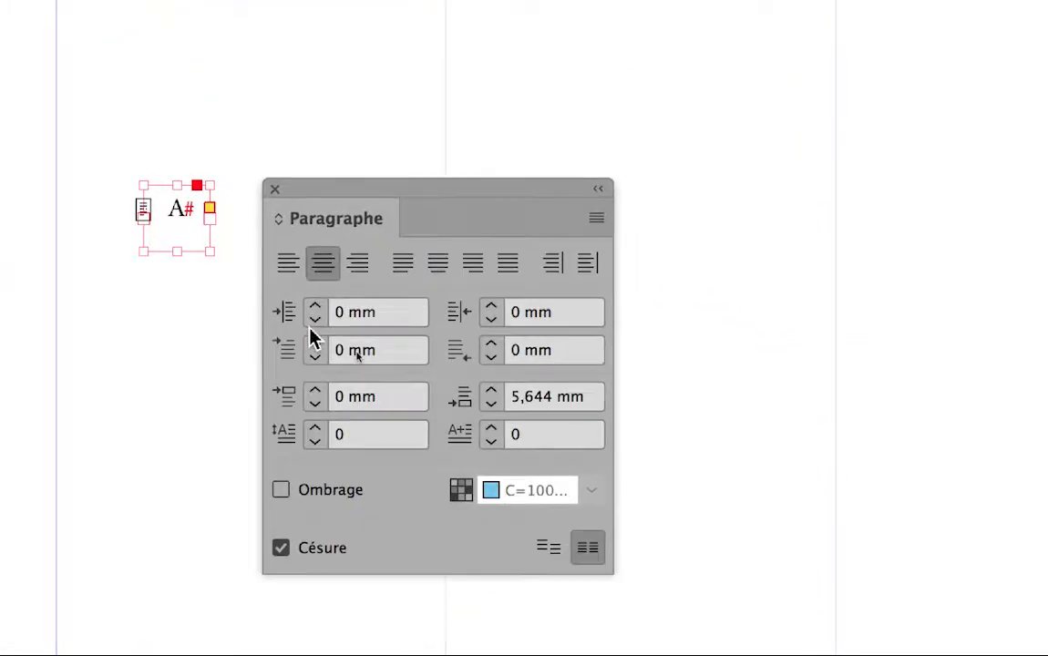
key("super+equal")
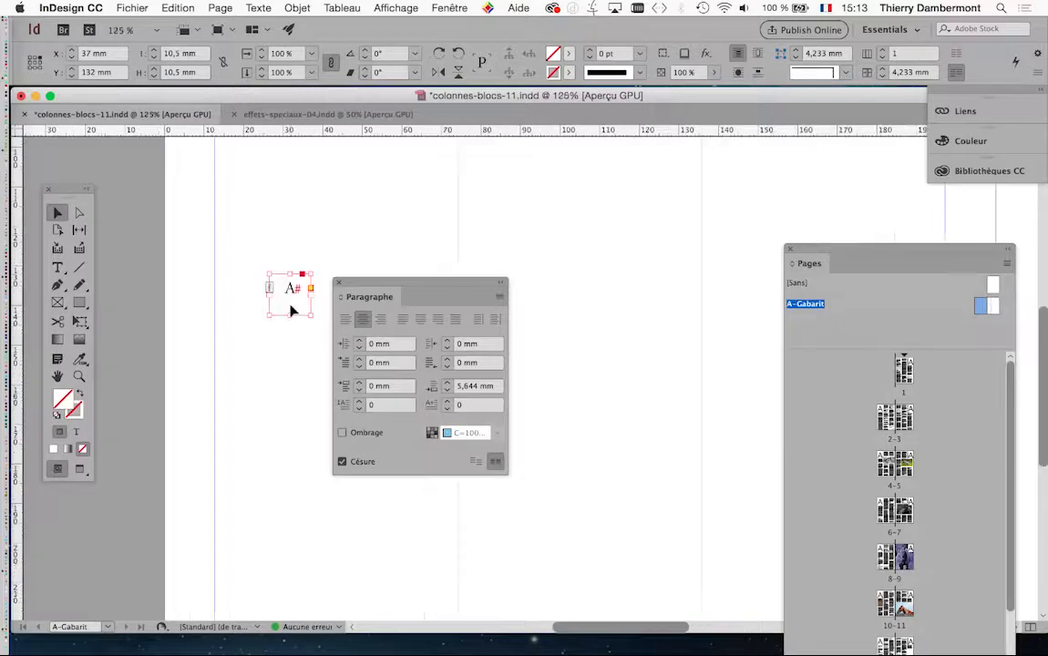
left_click_drag(288, 290, 291, 175)
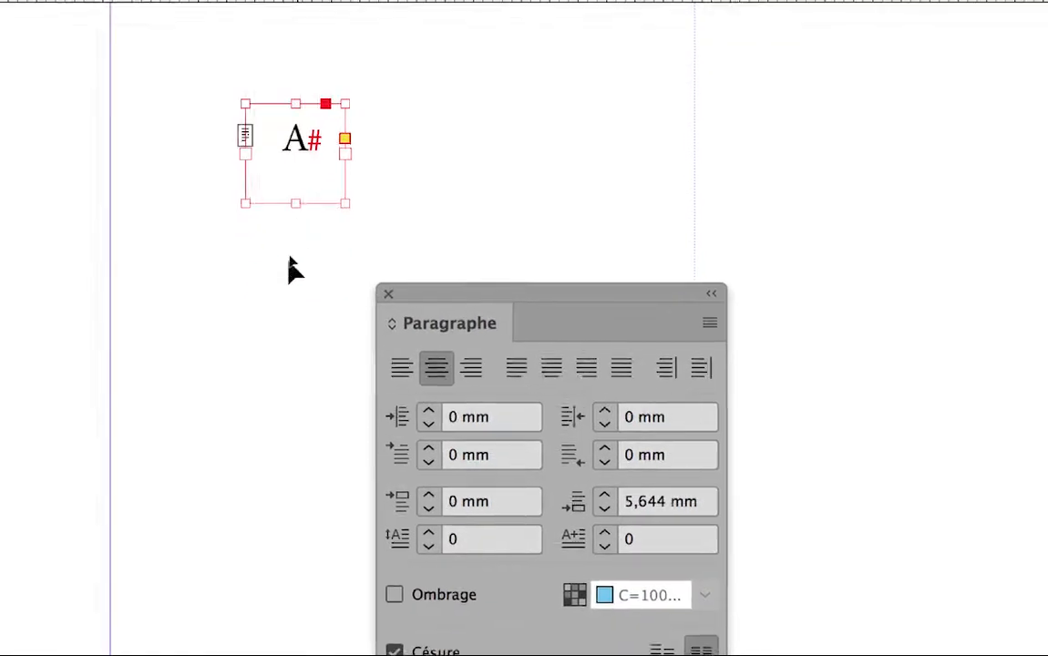
left_click_drag(292, 269, 293, 346)
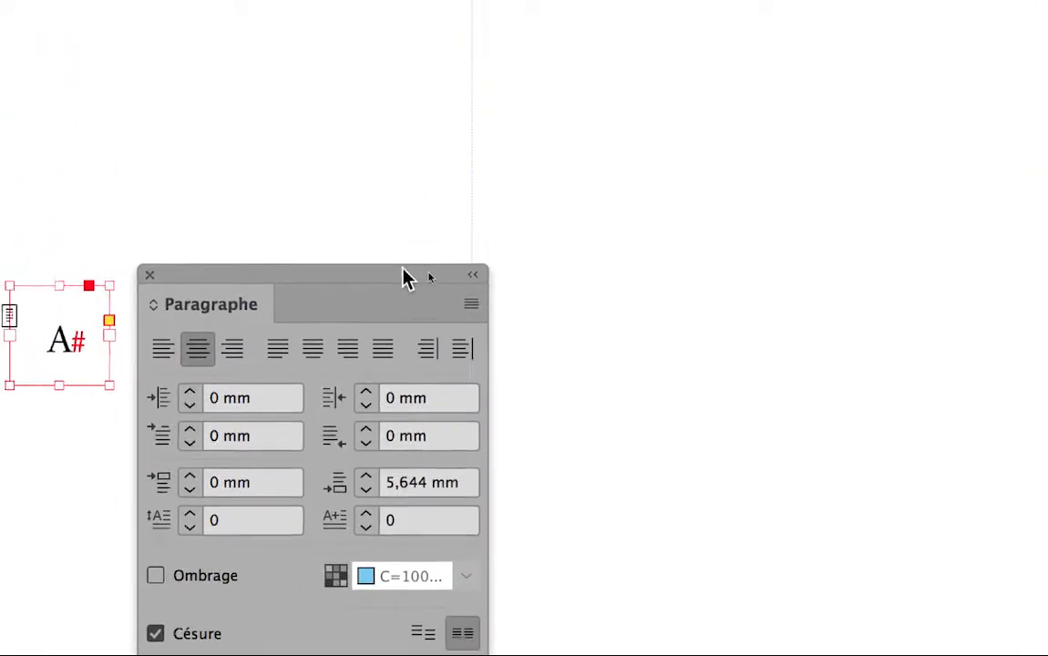
Step: Move the Paragraphe panel aside and turn off baseline-grid alignment for the page-number text
left_click_drag(404, 270, 217, 191)
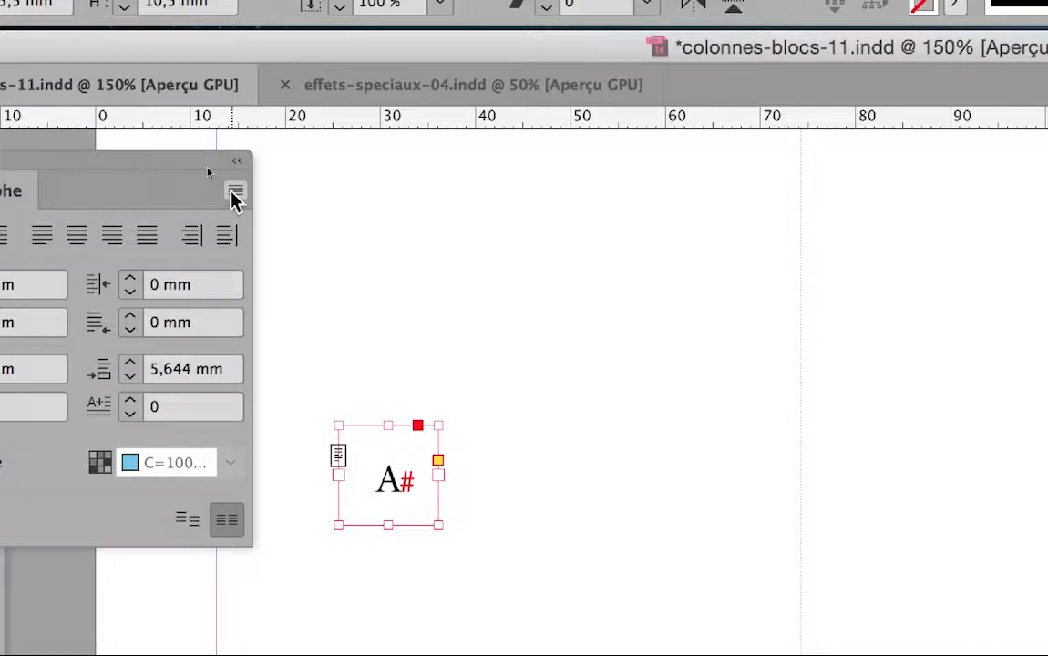
left_click(235, 193)
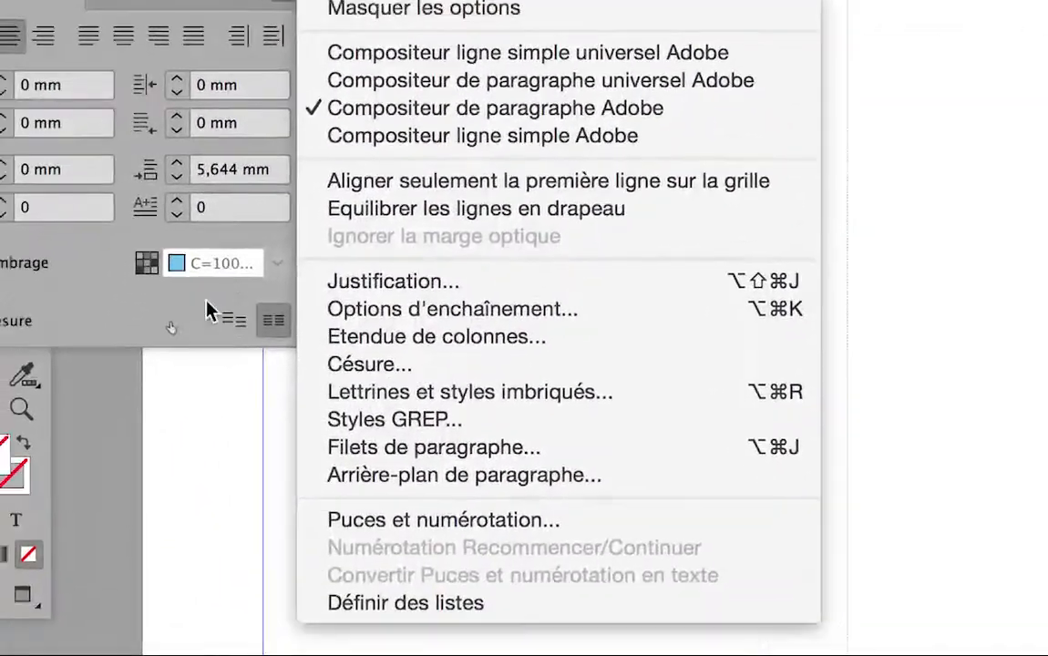
left_click(208, 310)
left_click(233, 319)
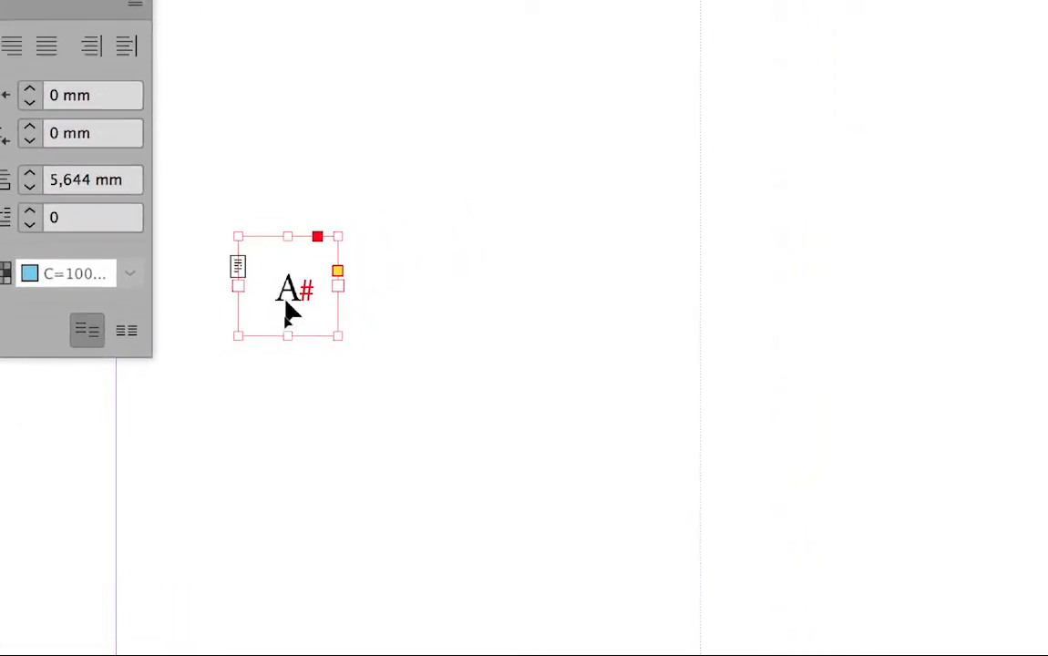
Step: Shift the page-number frame vertically to check how its text behaves without baseline-grid alignment
left_click_drag(285, 309, 286, 181)
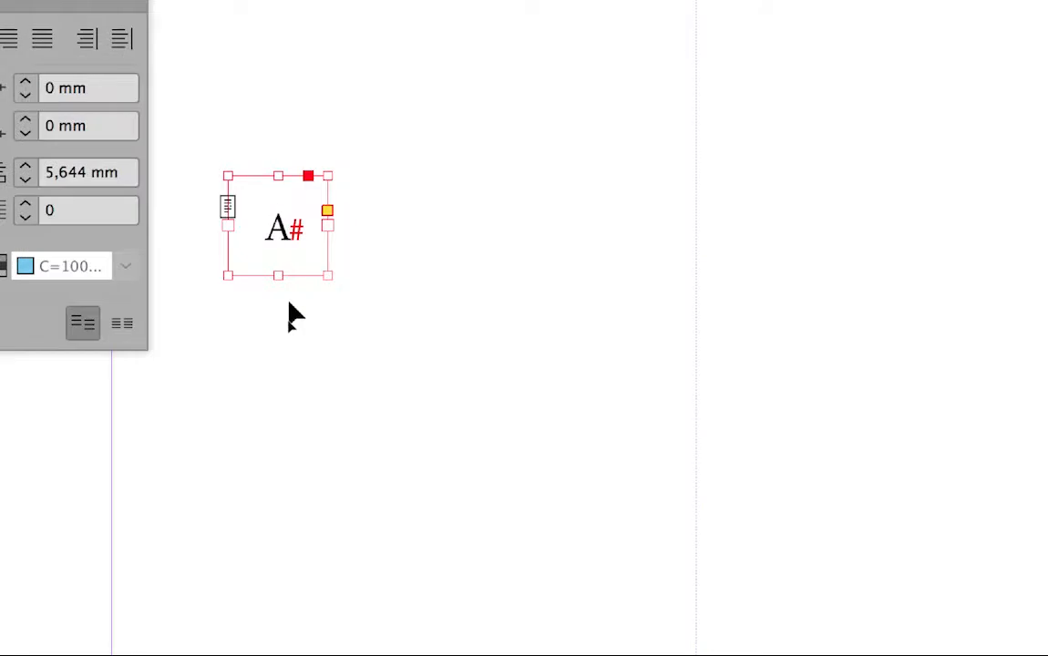
left_click(290, 313)
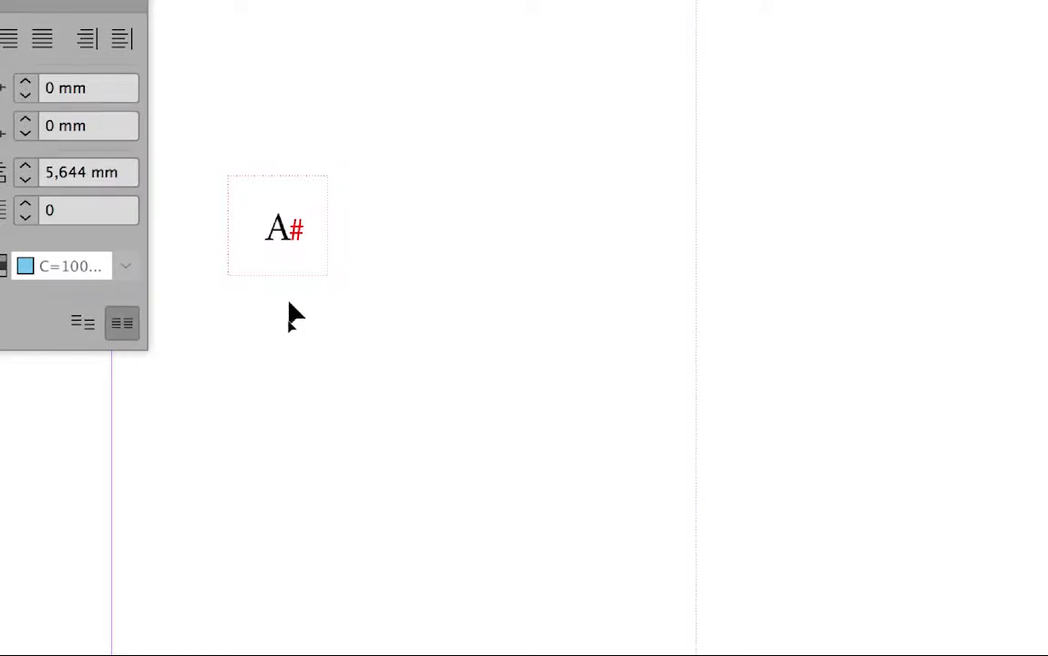
left_click(289, 301)
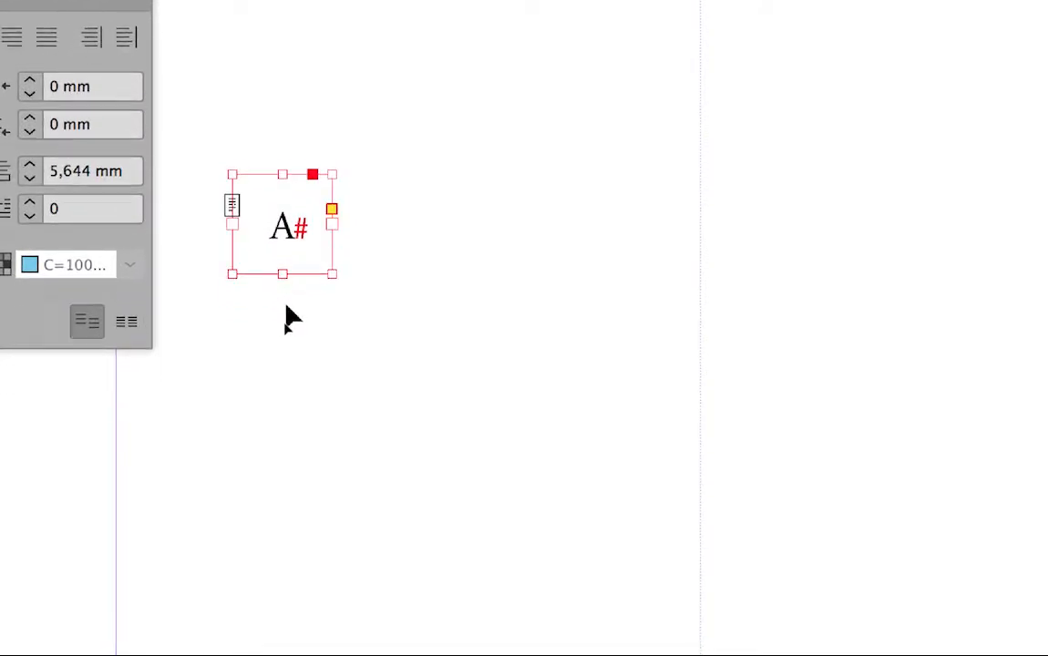
left_click(288, 350)
left_click(282, 297)
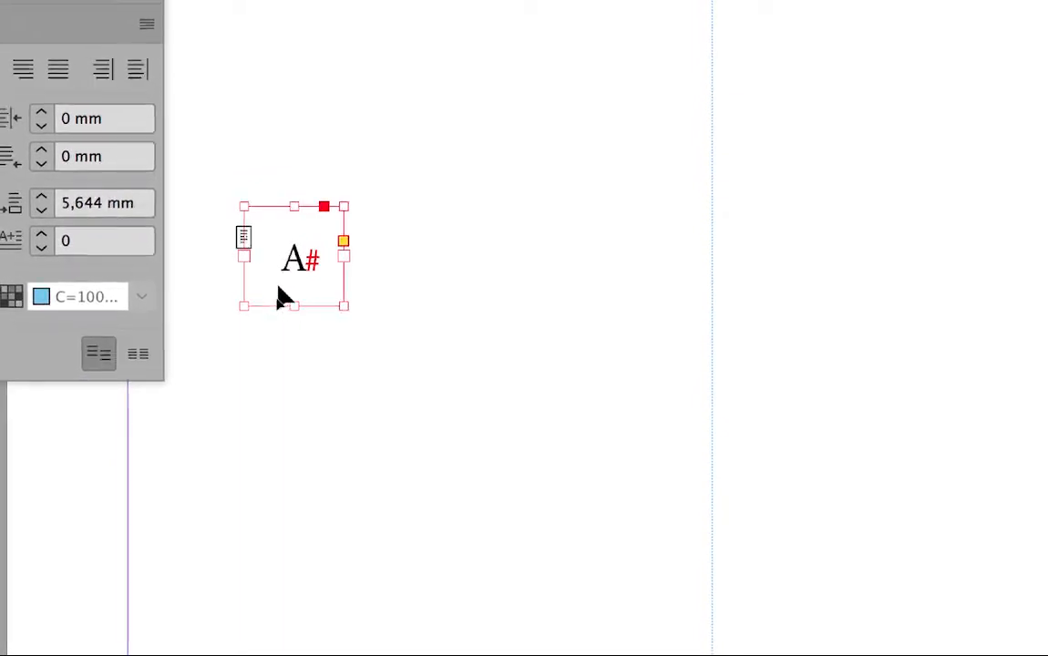
Step: Shrink the page-number frame to about 7,4 × 7,4 mm and close the Paragraphe panel
left_click_drag(263, 298, 275, 285)
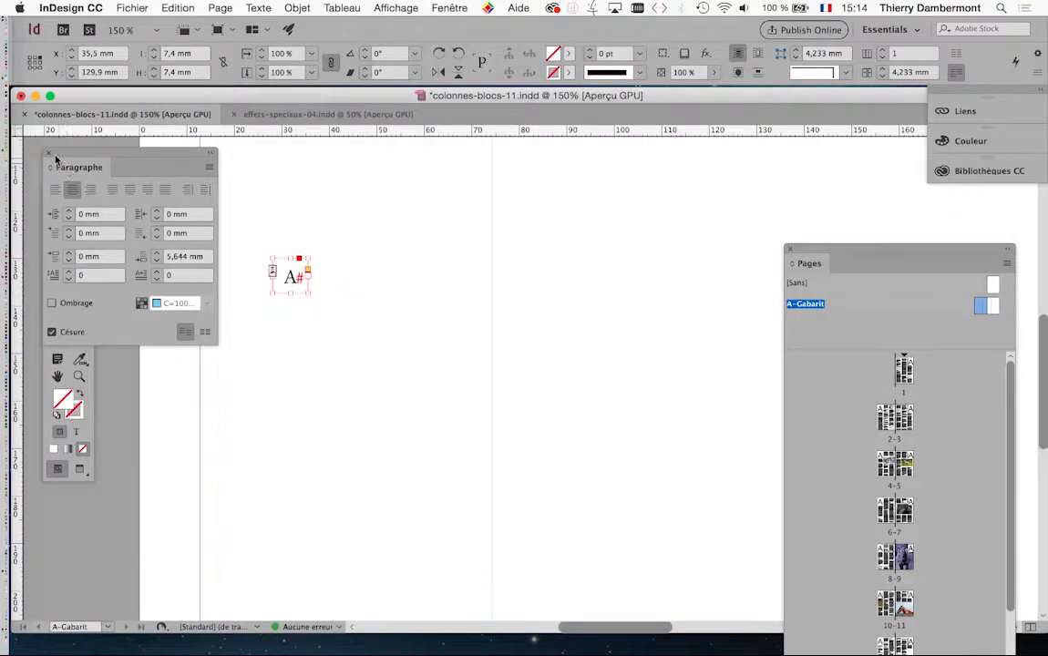
left_click(49, 152)
Step: Place the page-number frame in the lower outer corner of the left-hand master page's margins
scroll(381, 328, "down", 2)
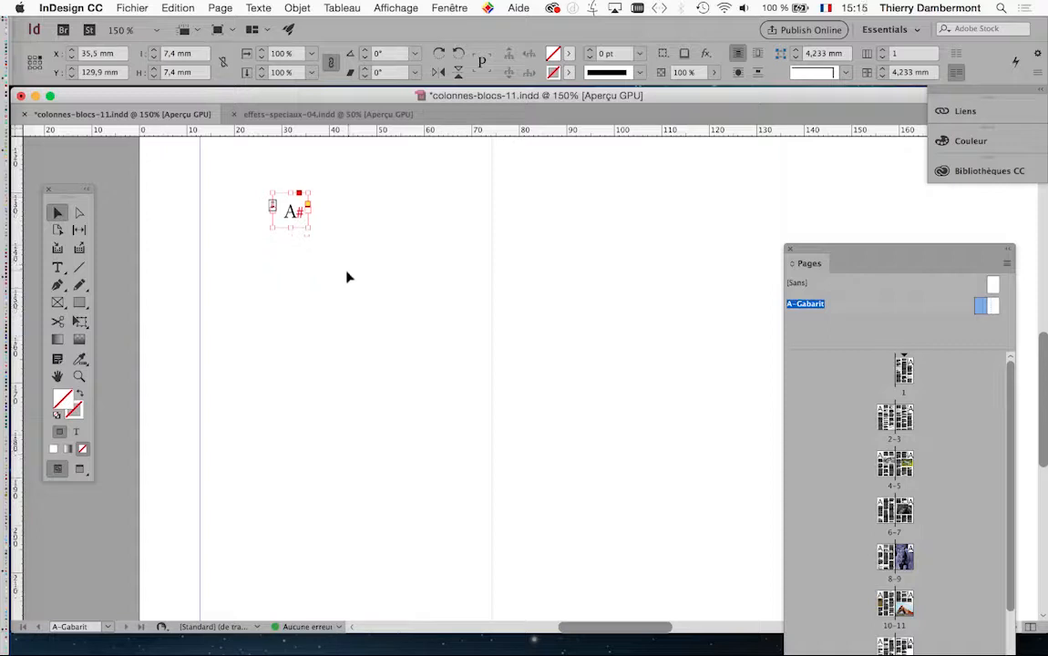
scroll(349, 274, "down", 1)
scroll(345, 280, "down", 3)
scroll(342, 286, "down", 1)
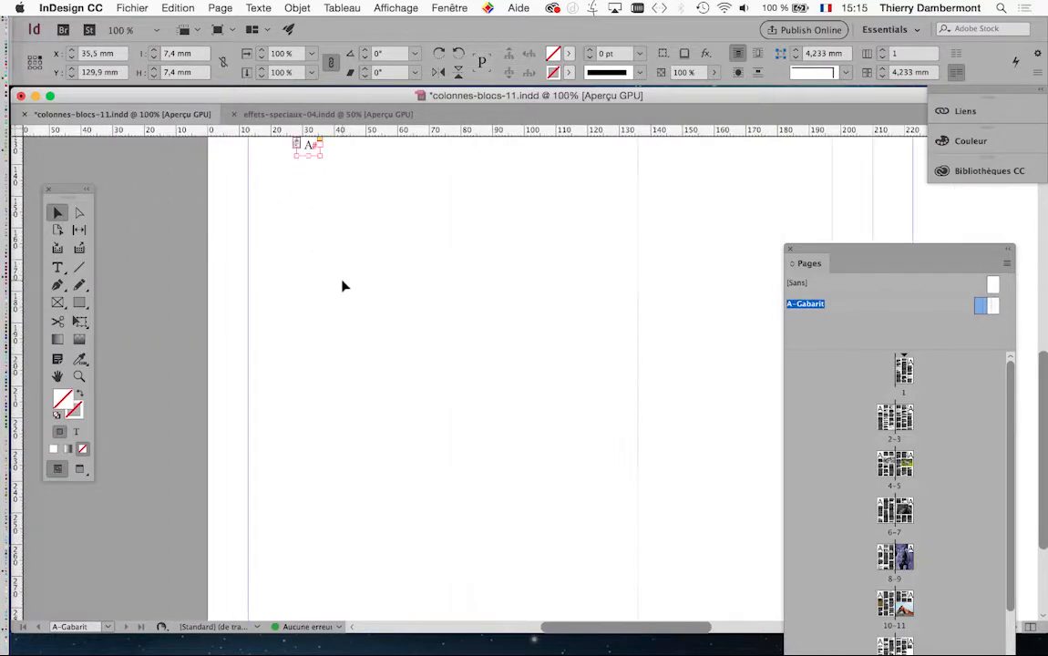
scroll(342, 286, "down", 1)
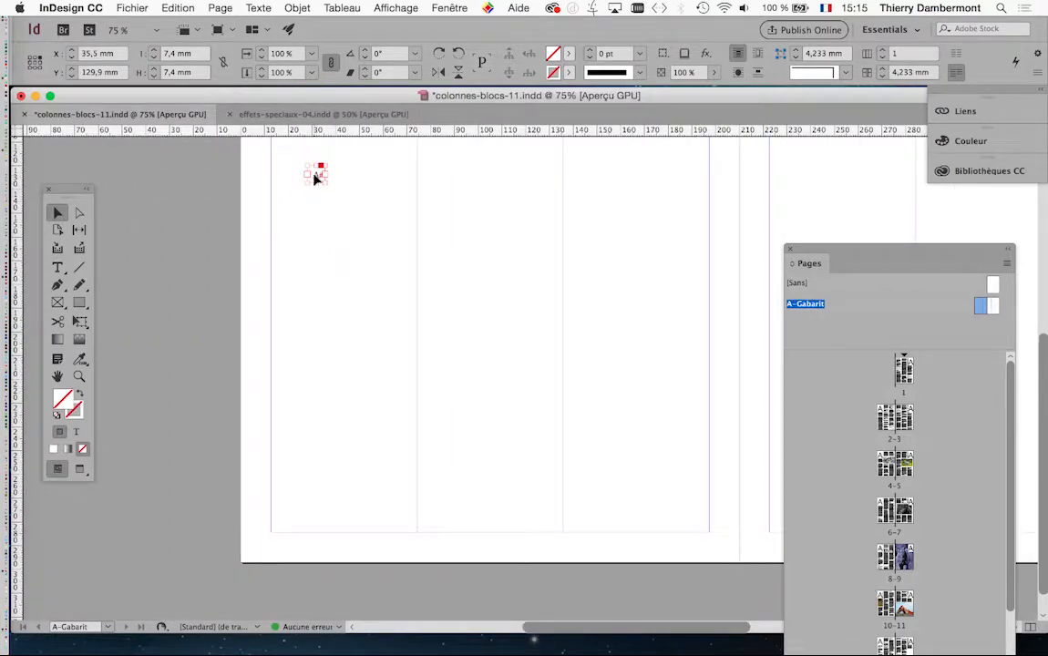
left_click_drag(314, 179, 278, 531)
scroll(310, 526, "up", 4)
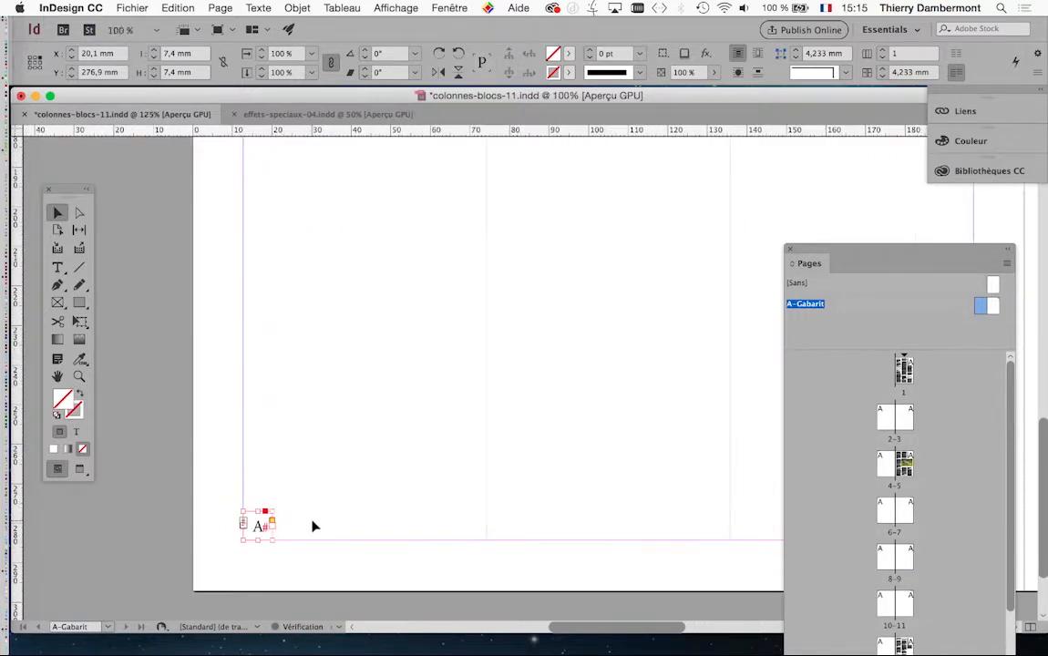
scroll(304, 526, "up", 1)
mouse_move(193, 536)
left_mouse_down()
mouse_move(218, 511)
mouse_move(180, 545)
mouse_move(188, 538)
left_mouse_up()
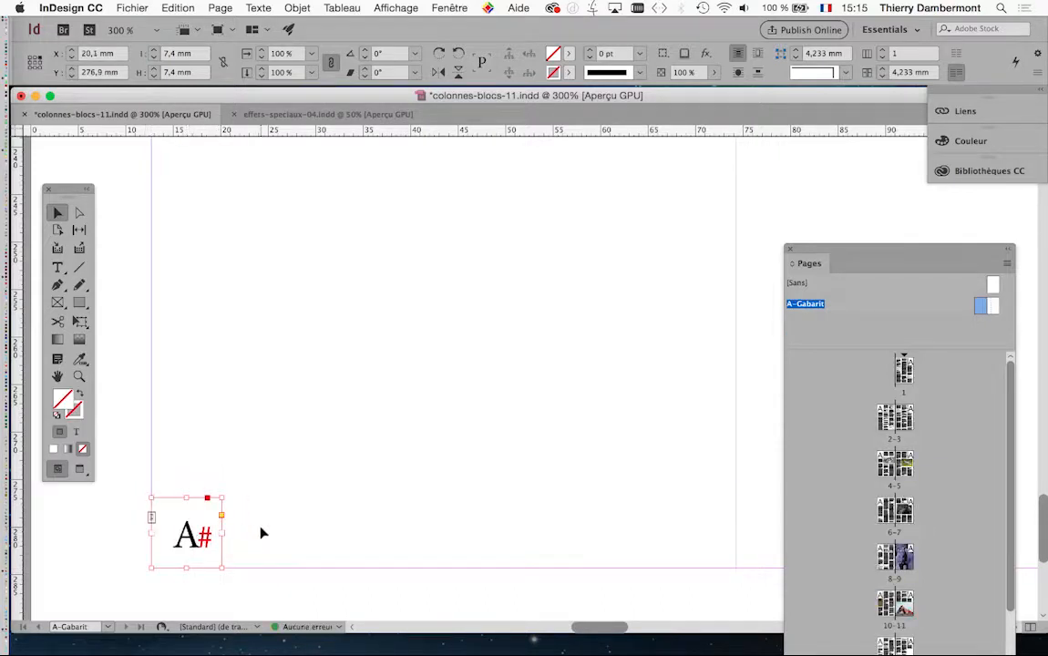
scroll(475, 364, "down", 1)
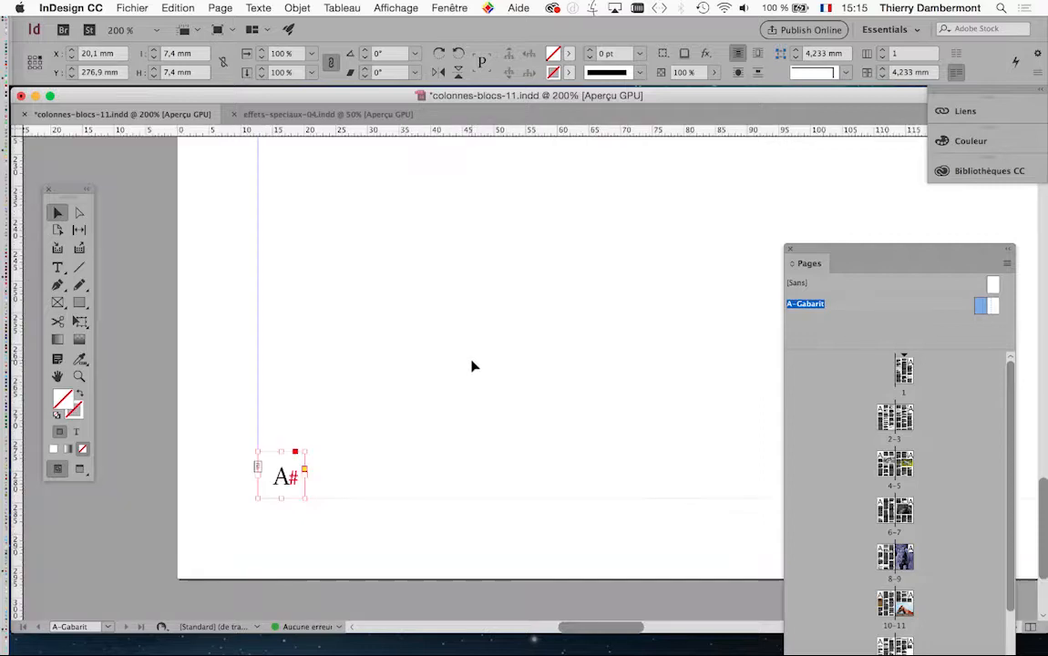
Step: Paste a copy of the page-number frame and place it in the lower outer corner of the right-hand master page's margins
key("super+v")
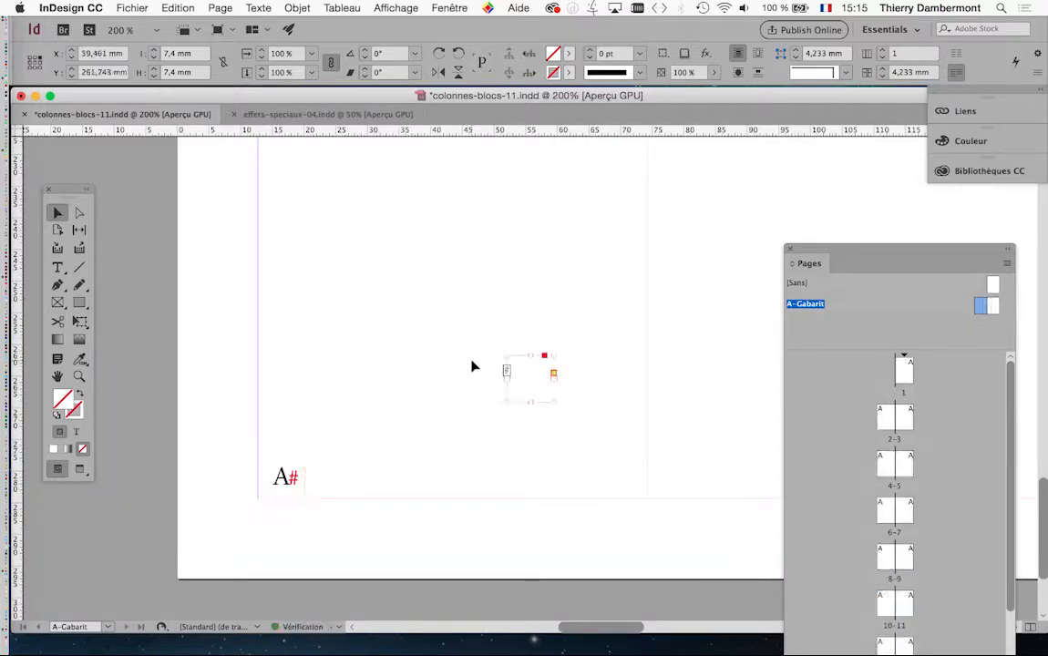
scroll(504, 374, "down", 1)
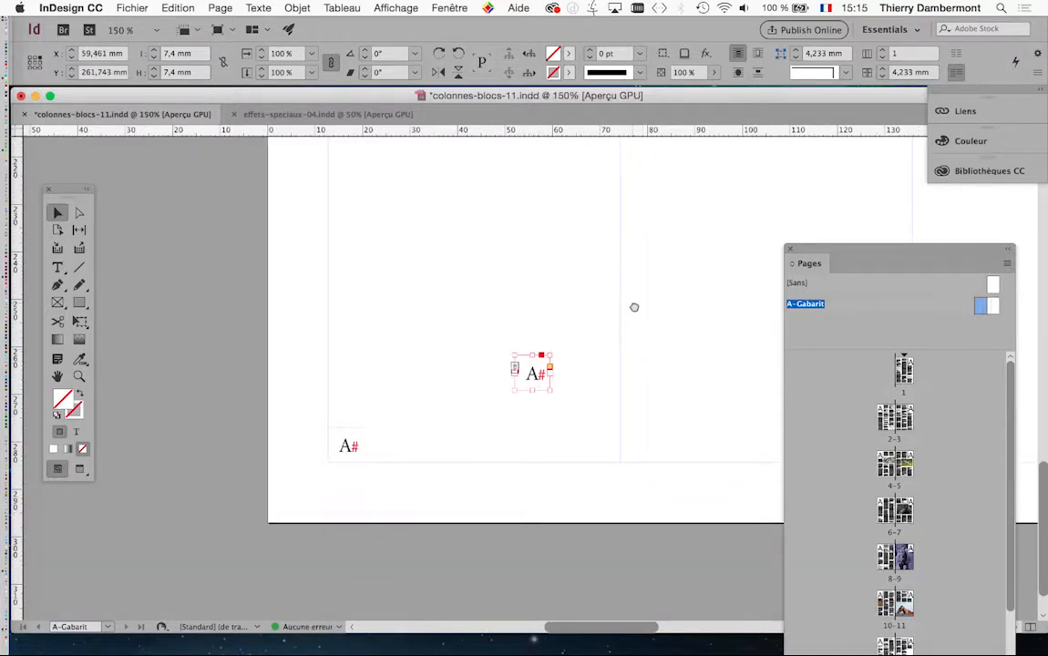
scroll(634, 307, "right", 5)
scroll(326, 264, "down", 1)
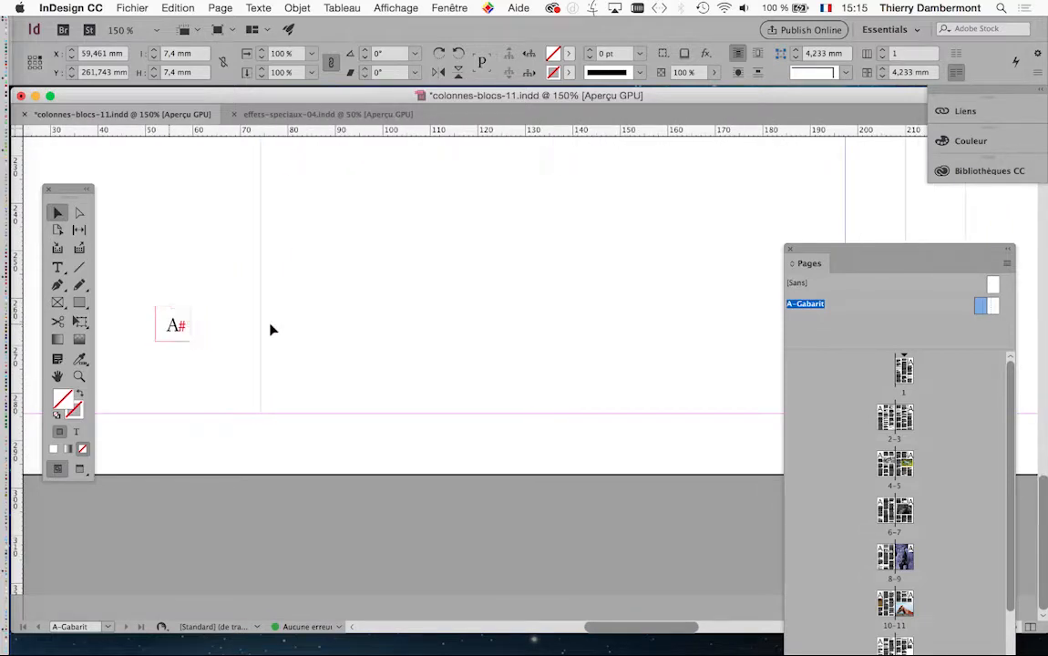
left_click_drag(175, 326, 566, 347)
key("super+minus")
key("super+minus")
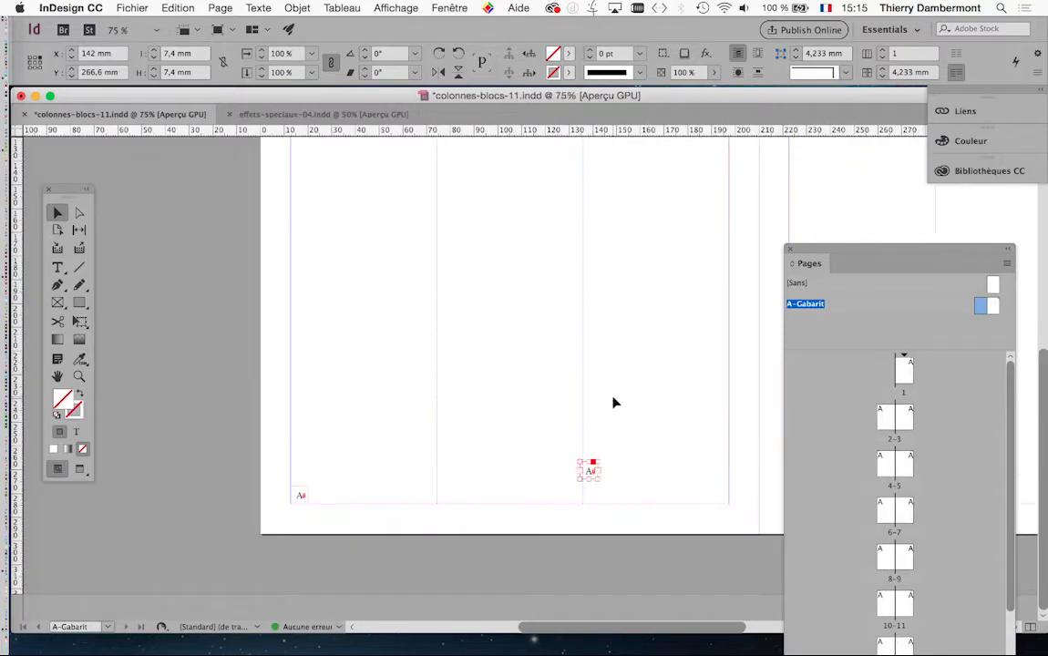
scroll(495, 335, "right", 5)
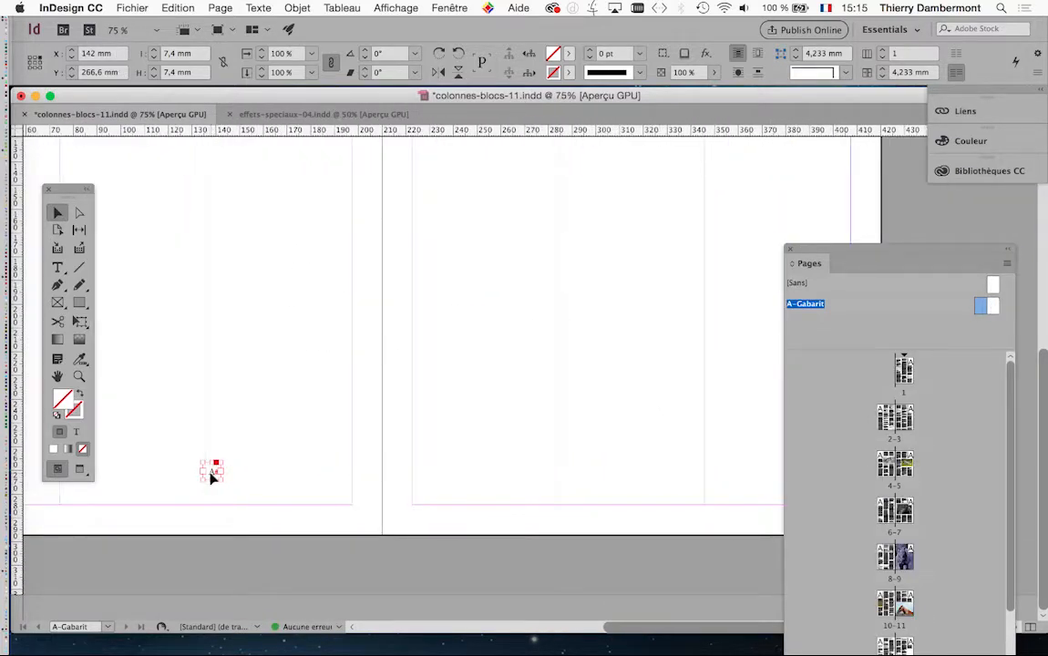
left_click_drag(210, 476, 601, 480)
scroll(672, 449, "right", 4)
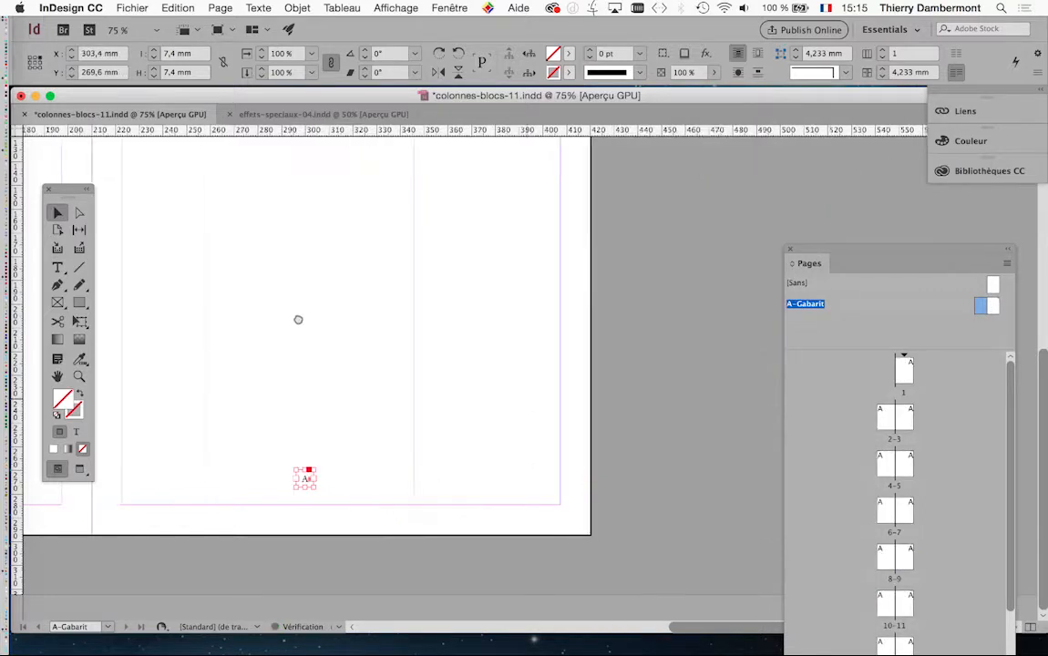
left_click_drag(202, 481, 444, 501)
scroll(456, 500, "up", 3)
scroll(387, 481, "down", 5)
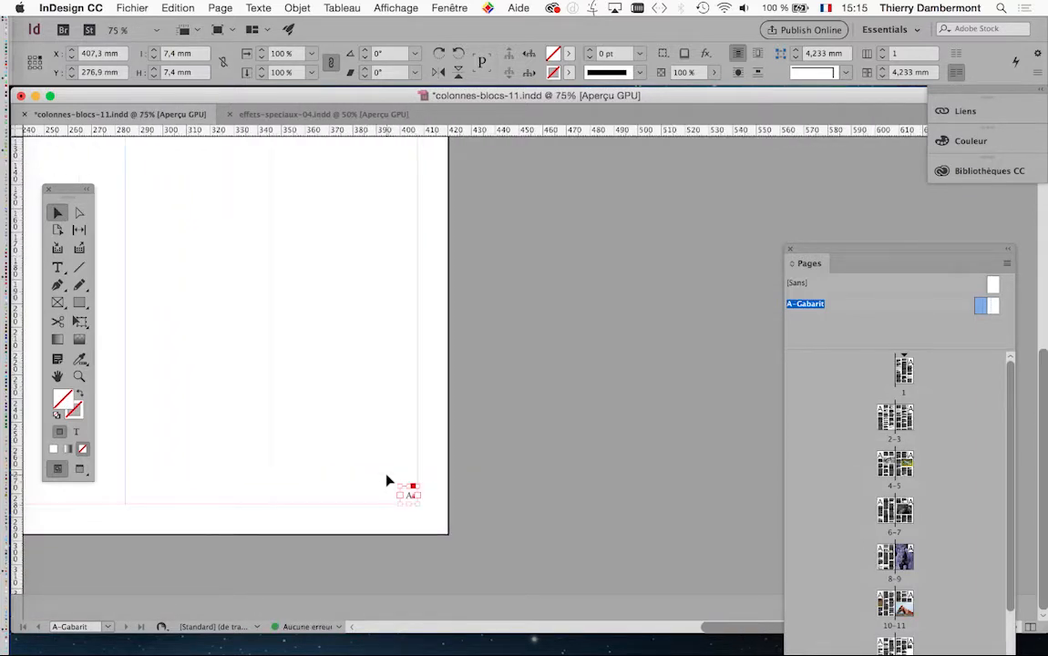
Step: Deselect the copied frame and compare both page numbers along the lower edge of the master spread
left_click_drag(296, 454, 601, 393)
left_click_drag(378, 421, 410, 436)
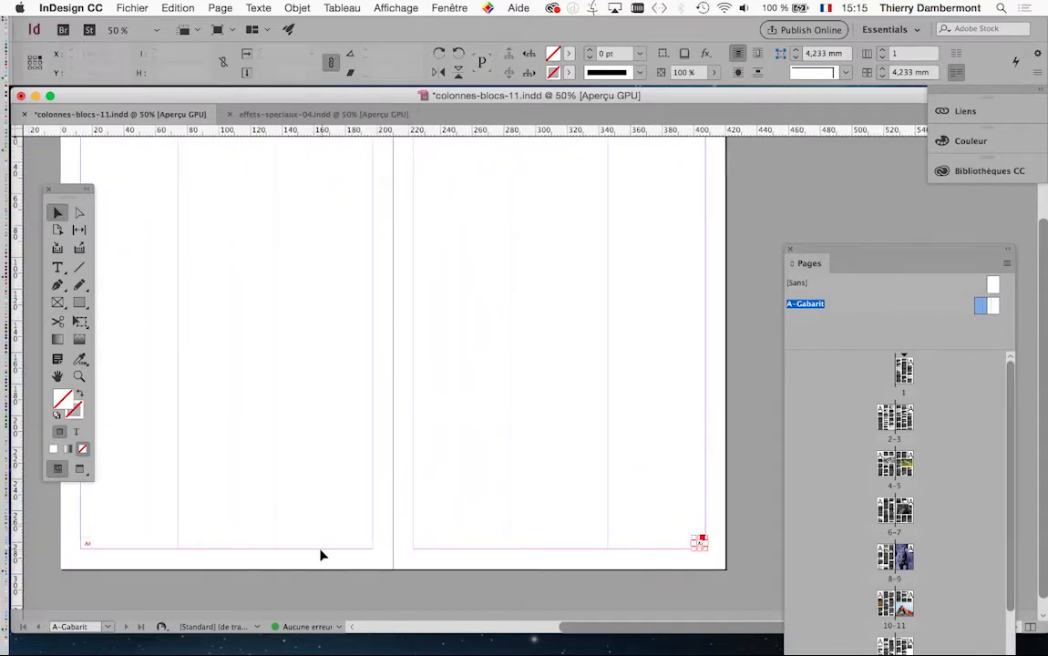
left_click(310, 552)
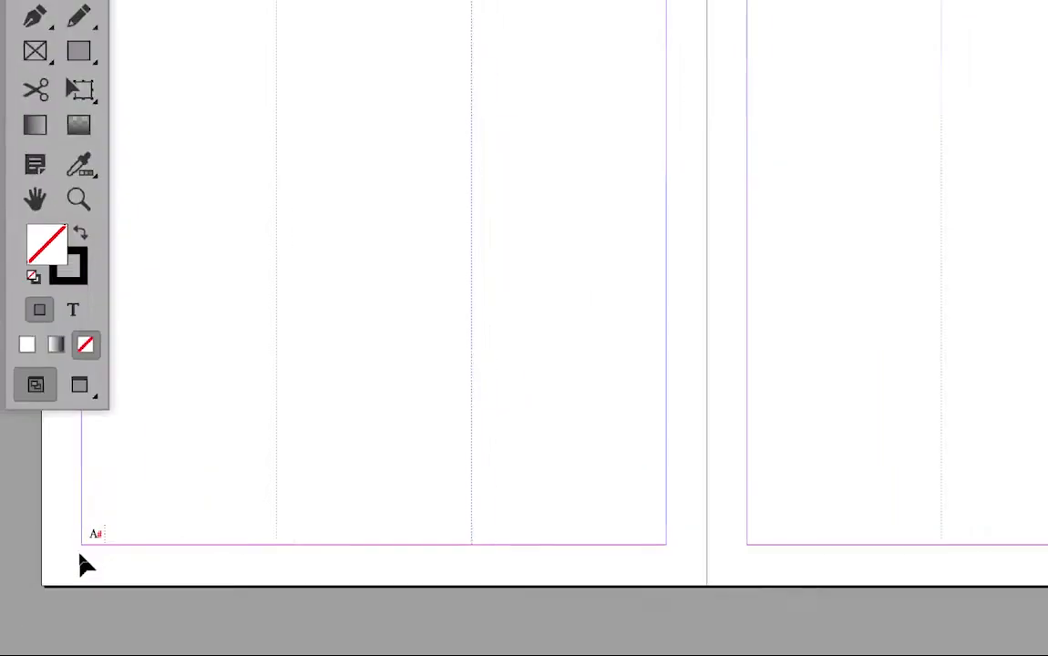